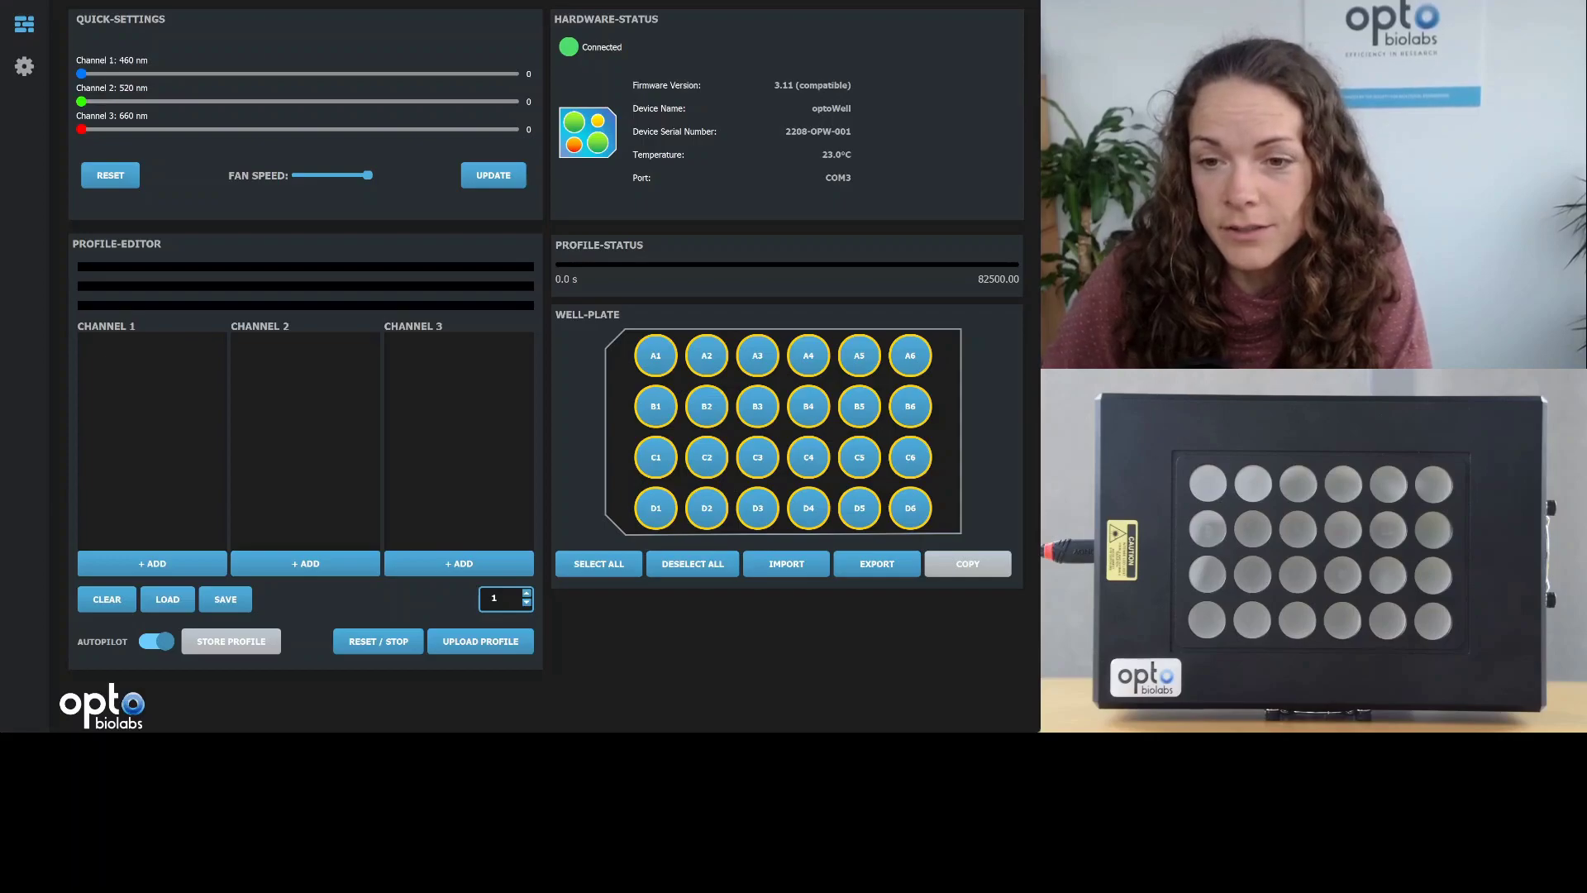
- Light wells A1, A5, B2–B4, B6, C3, C4, C6, D1, D2 and D5 with channel 1 (460 nm) at intensity 34
click(693, 565)
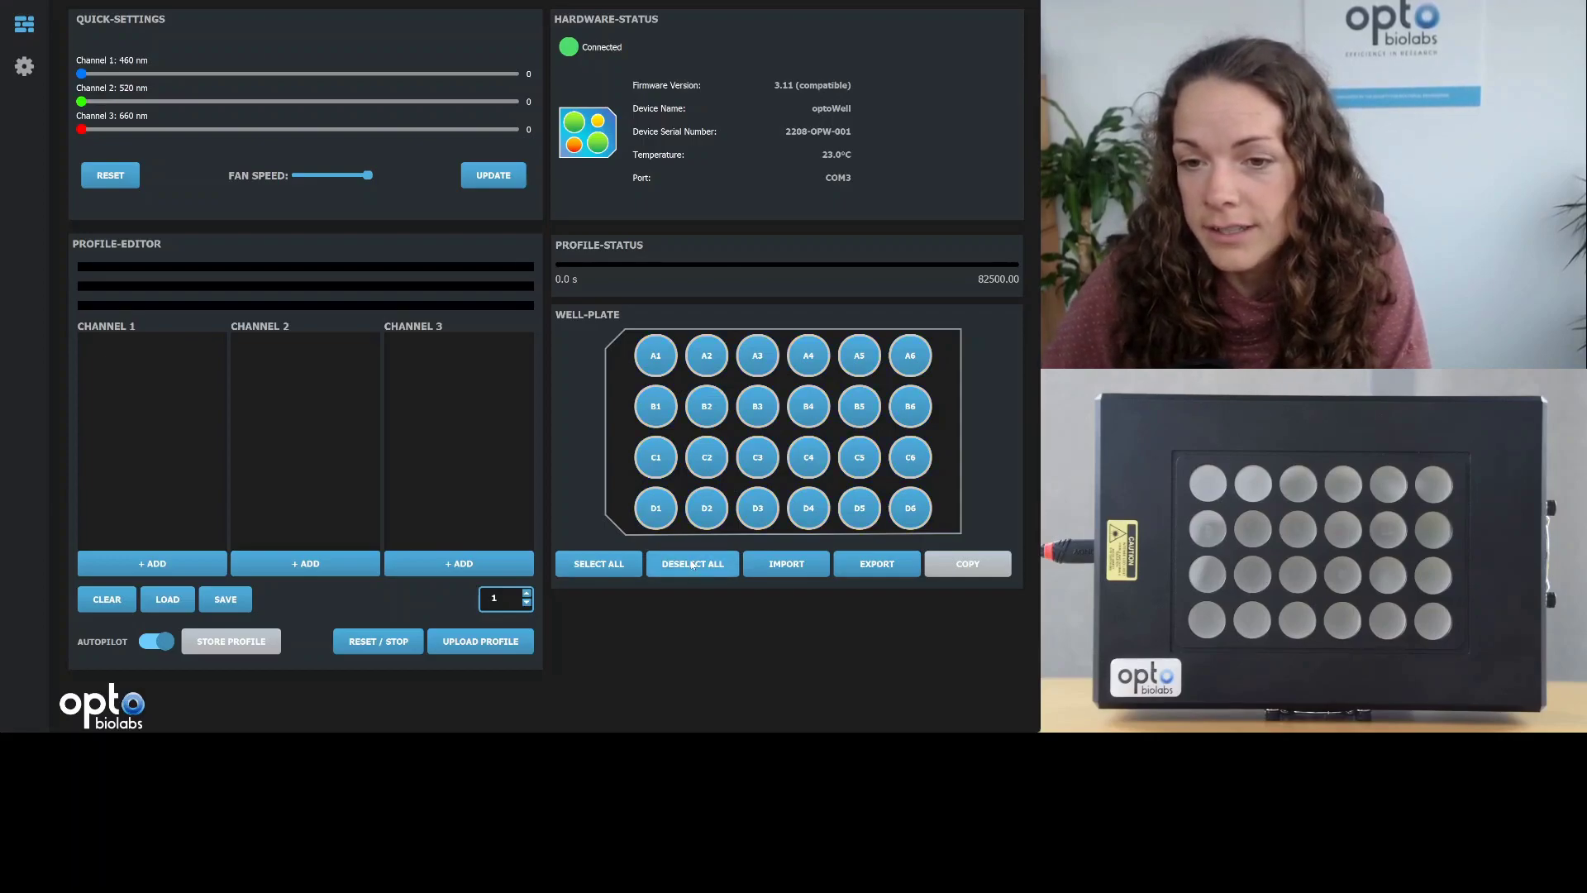
click(711, 456)
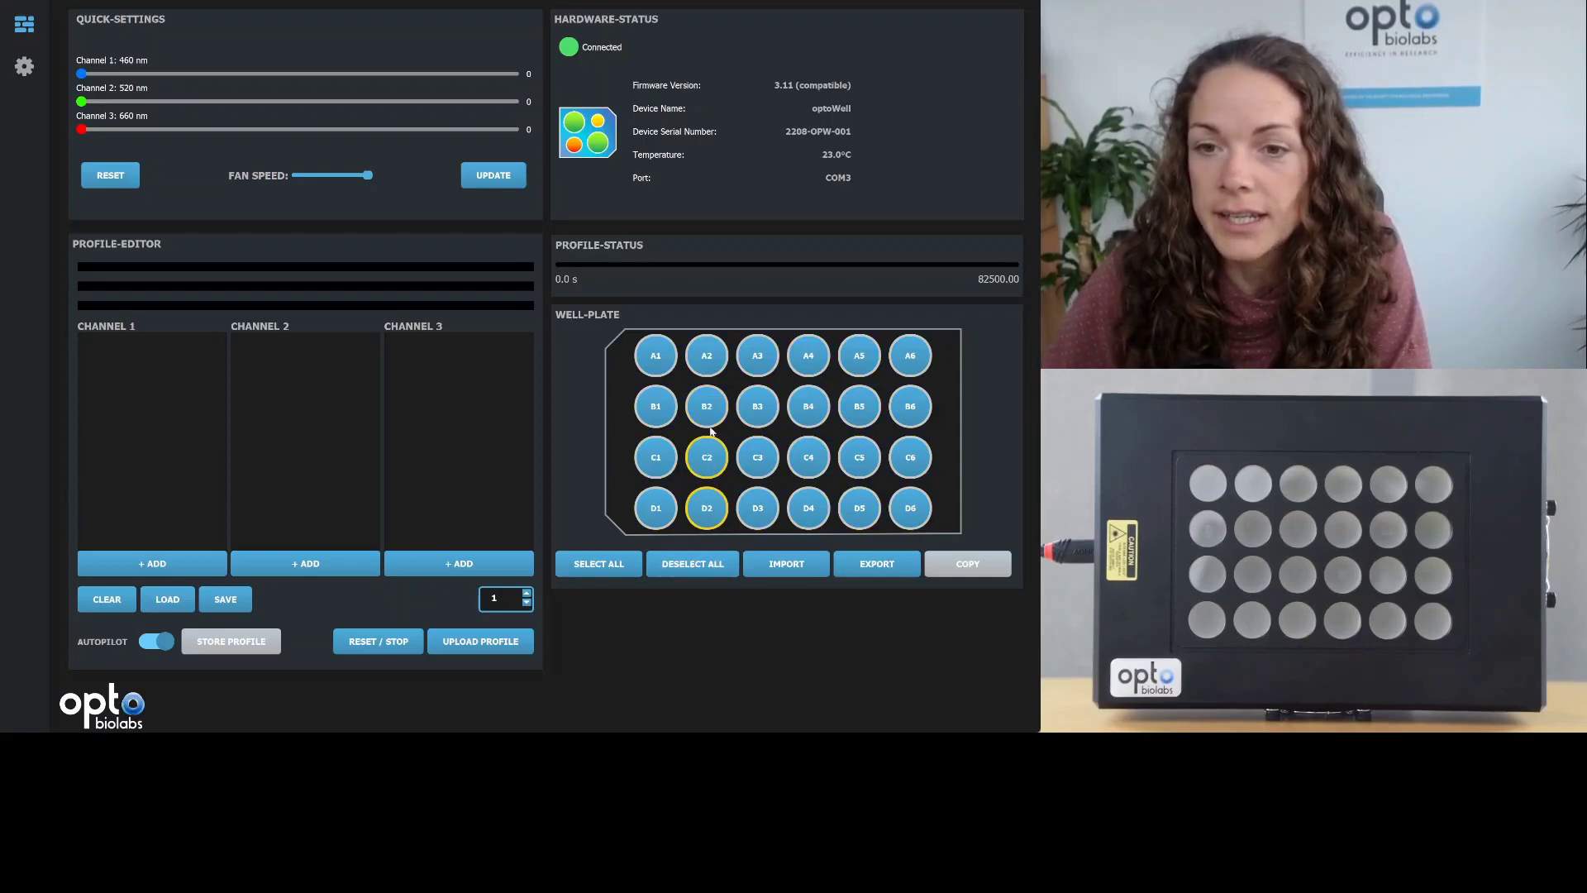
drag(617, 333, 762, 486)
drag(1007, 399, 611, 474)
drag(723, 330, 868, 537)
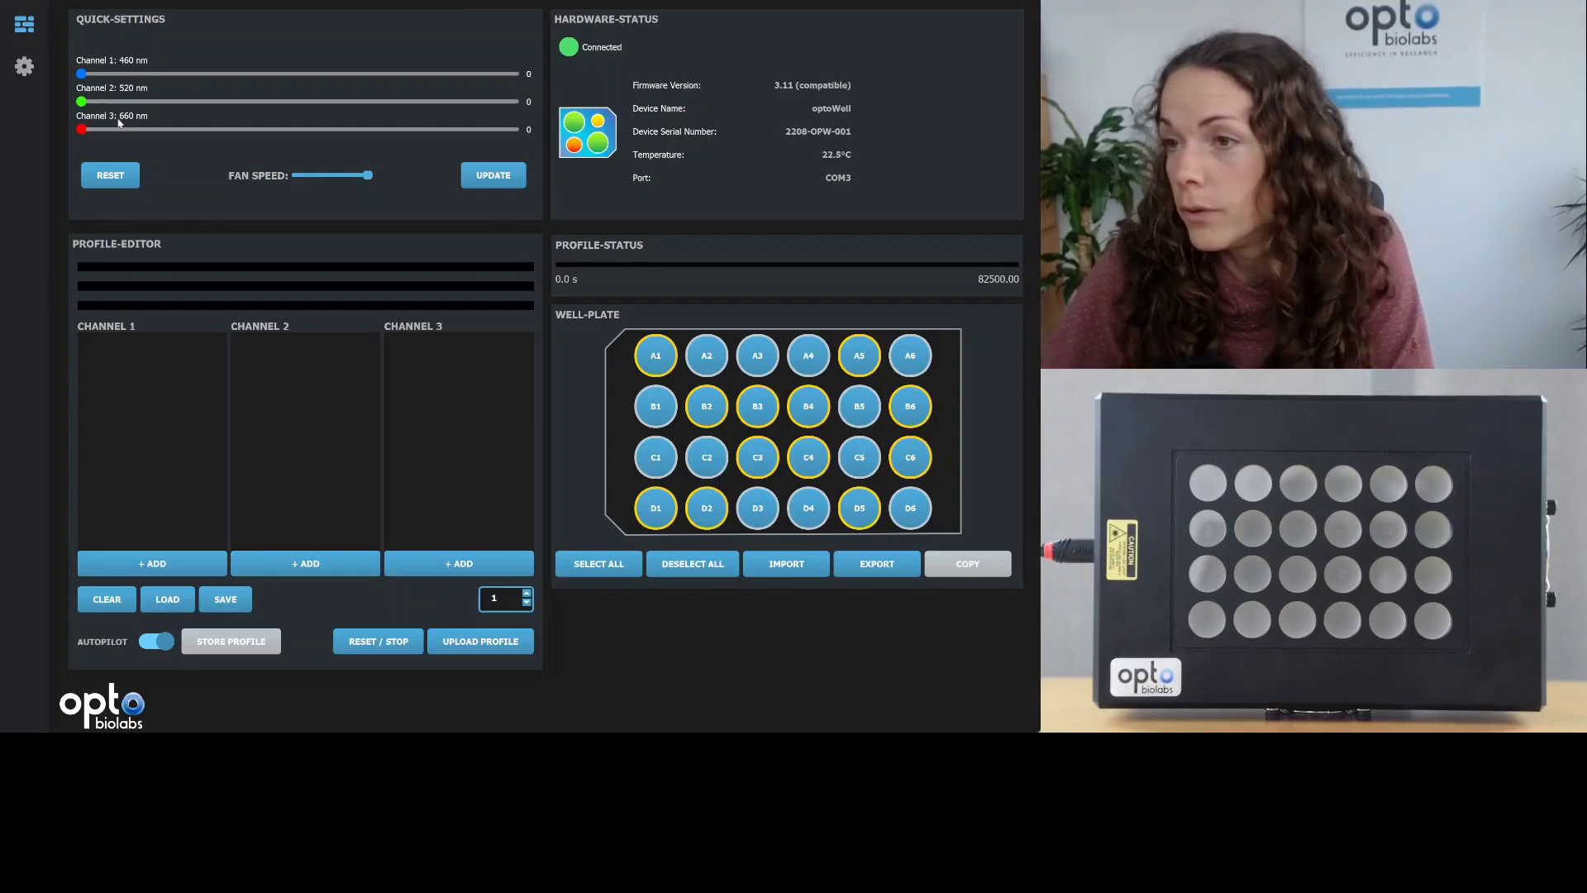
drag(80, 80, 226, 73)
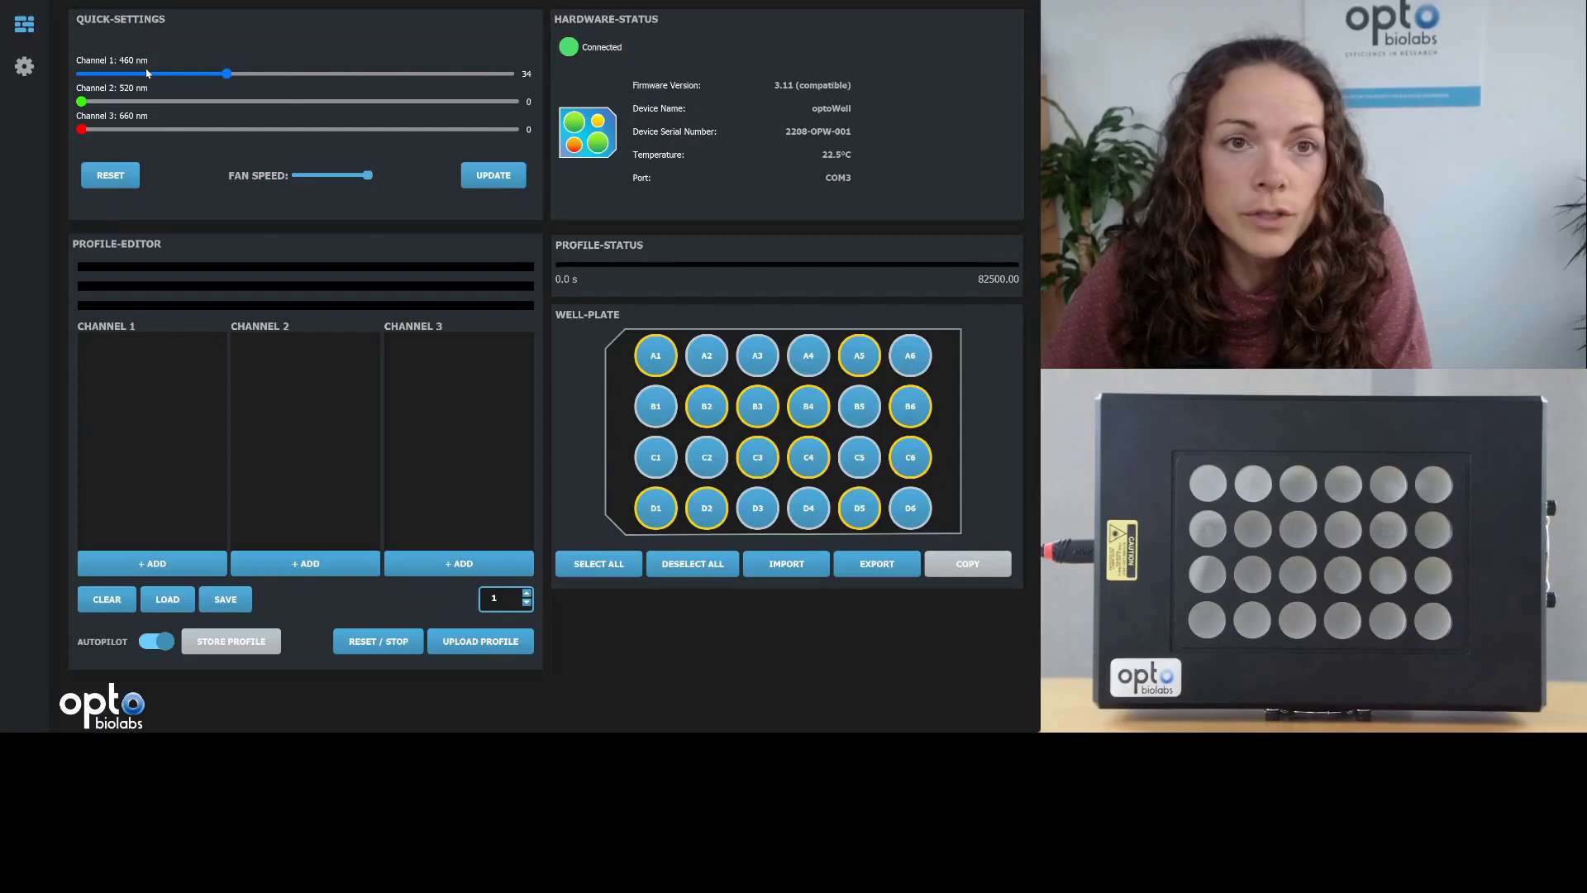
click(493, 175)
- Invert the well selection and light the newly selected wells with channel 2 (520 nm) at intensity 21
drag(610, 316, 986, 540)
click(239, 101)
click(493, 176)
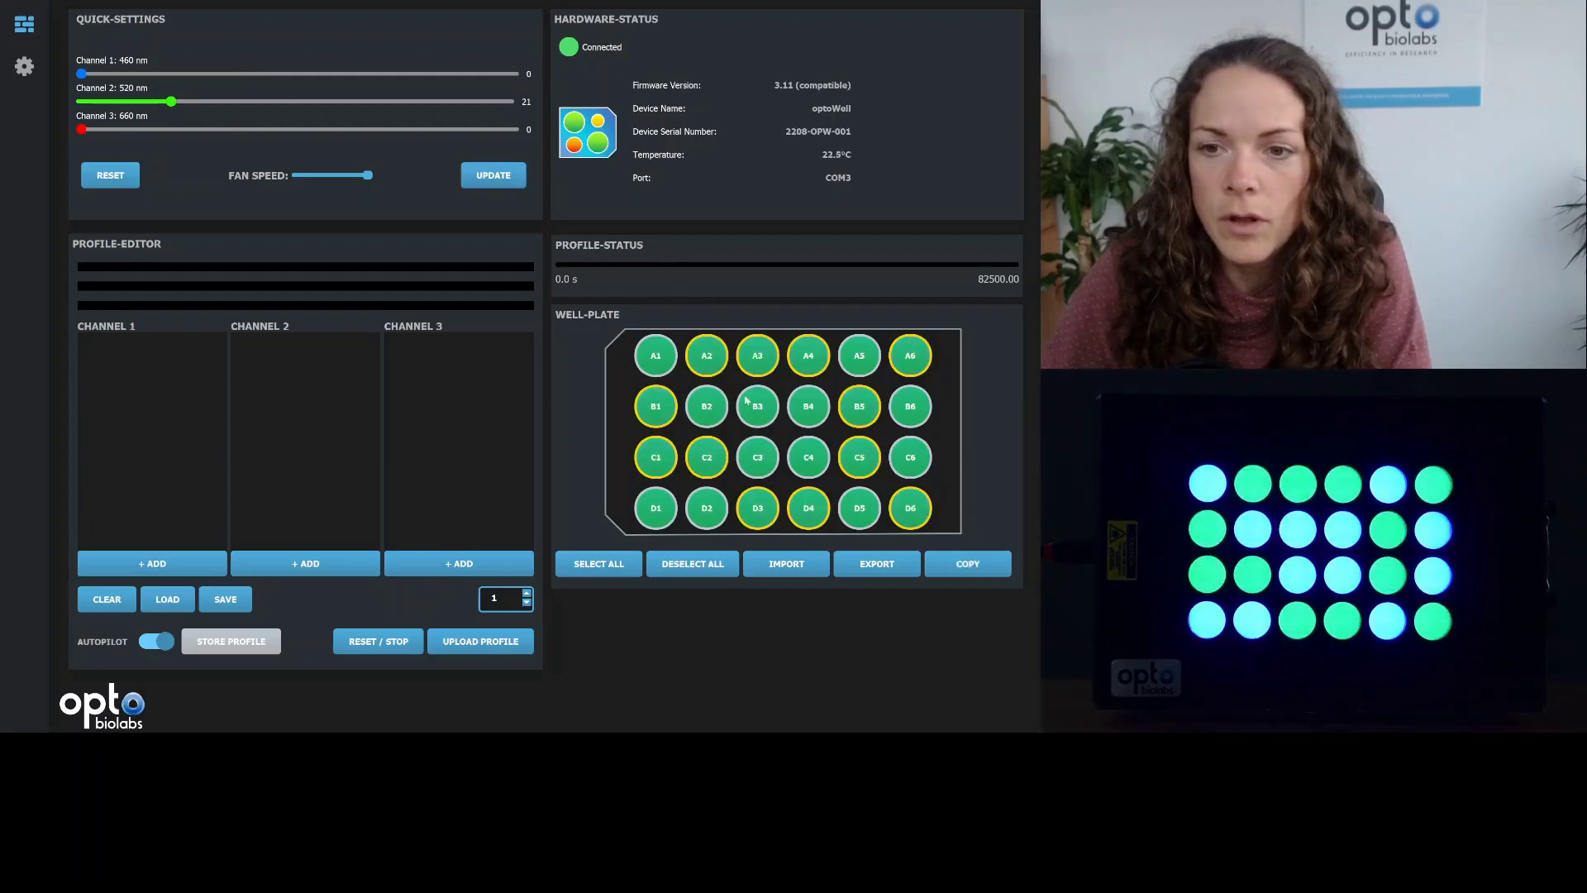
- Invert the well selection back to the blue-lit wells and add channel 2 at intensity 15 to them
drag(671, 306, 932, 540)
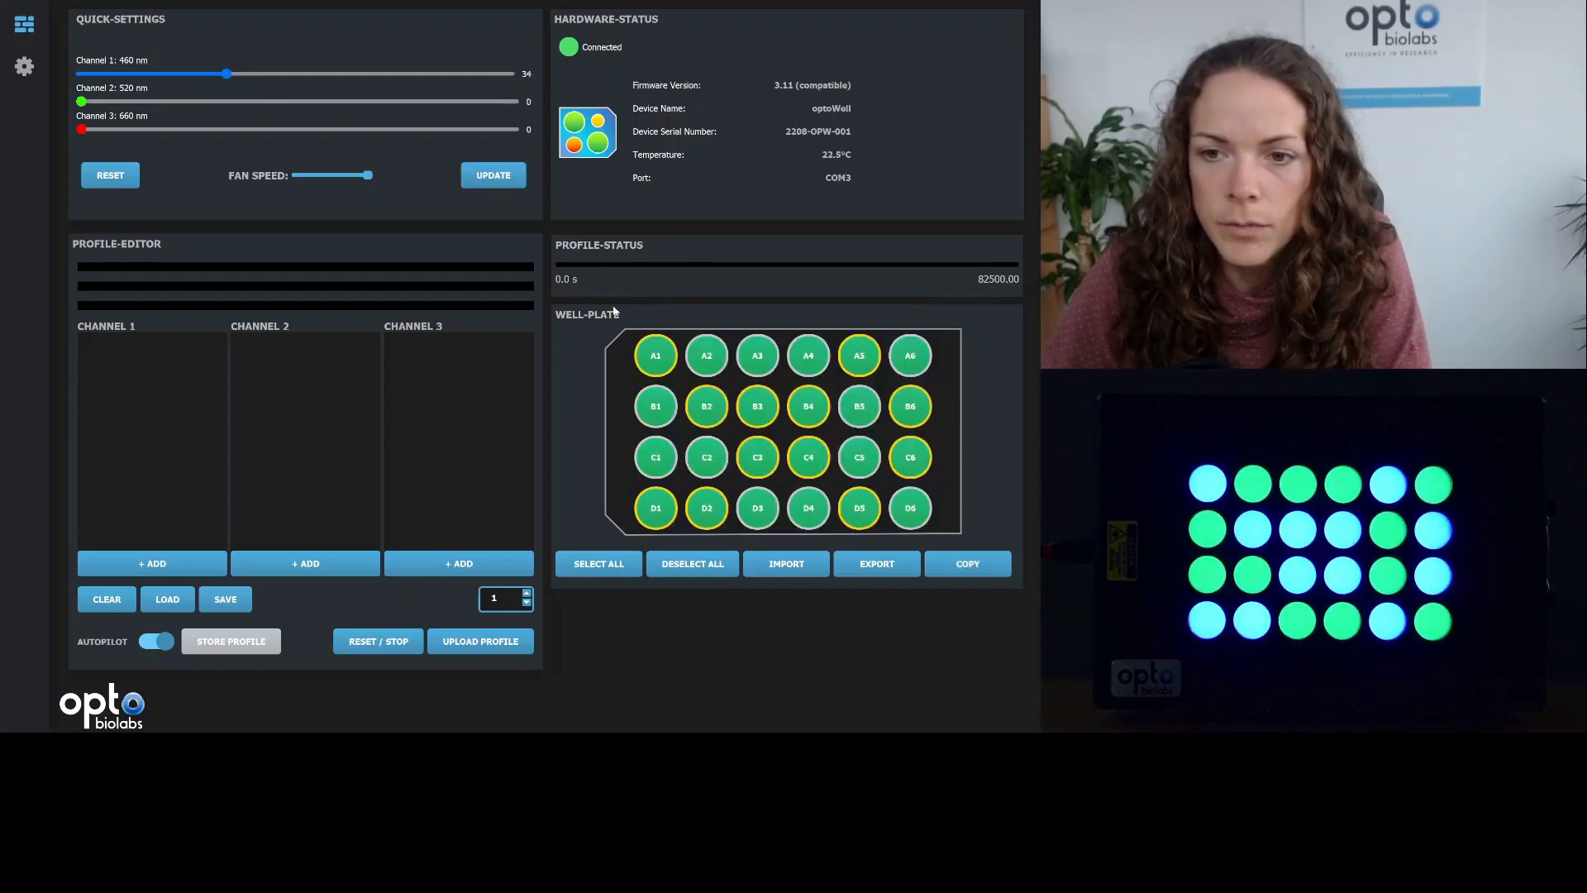
click(181, 101)
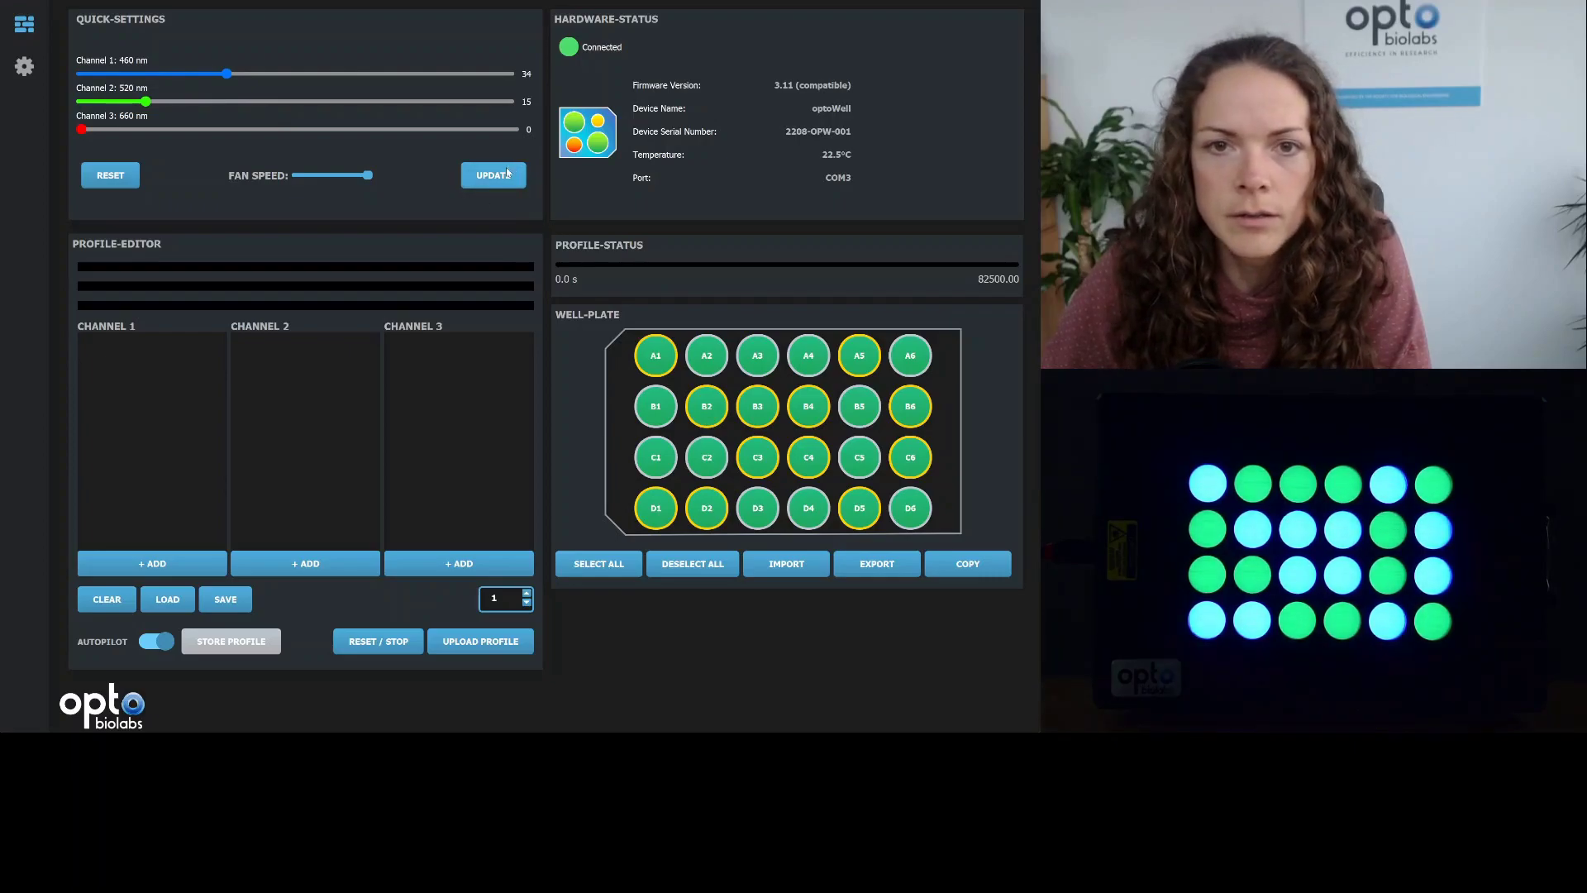
- Light wells A1–A4, A6, B5, C2, C5, D1, D3, D4 and D6 with channel 3 at 48, and add channel 2 at 18
drag(717, 306, 967, 529)
click(146, 131)
click(210, 132)
click(513, 184)
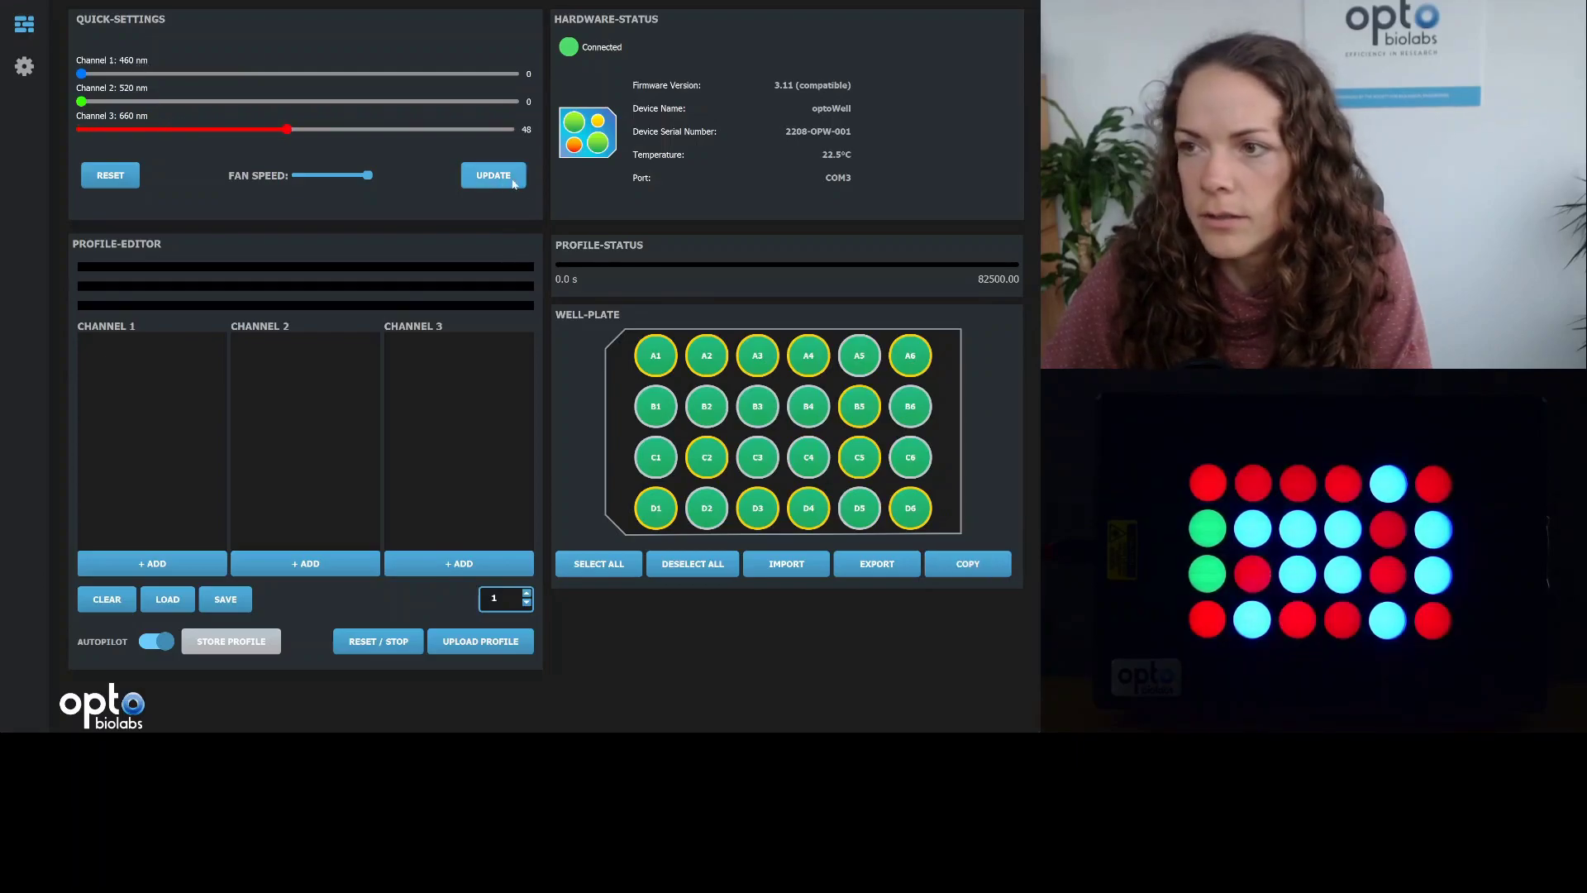
click(333, 102)
click(496, 177)
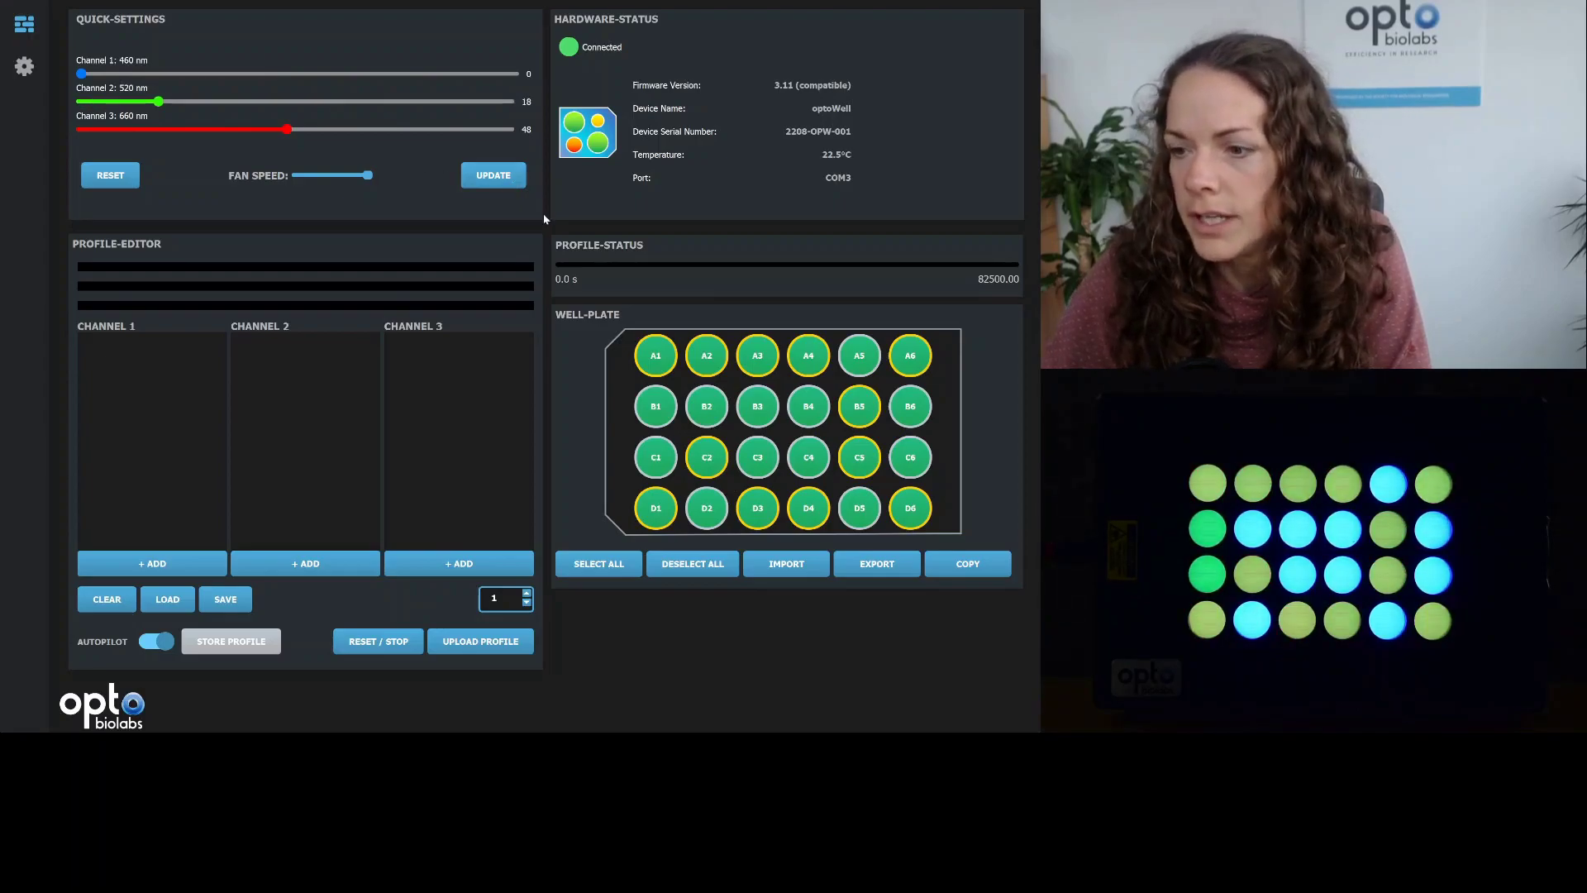
- Select all wells on the plate and reset their quick-settings channels
click(598, 564)
click(967, 563)
click(110, 176)
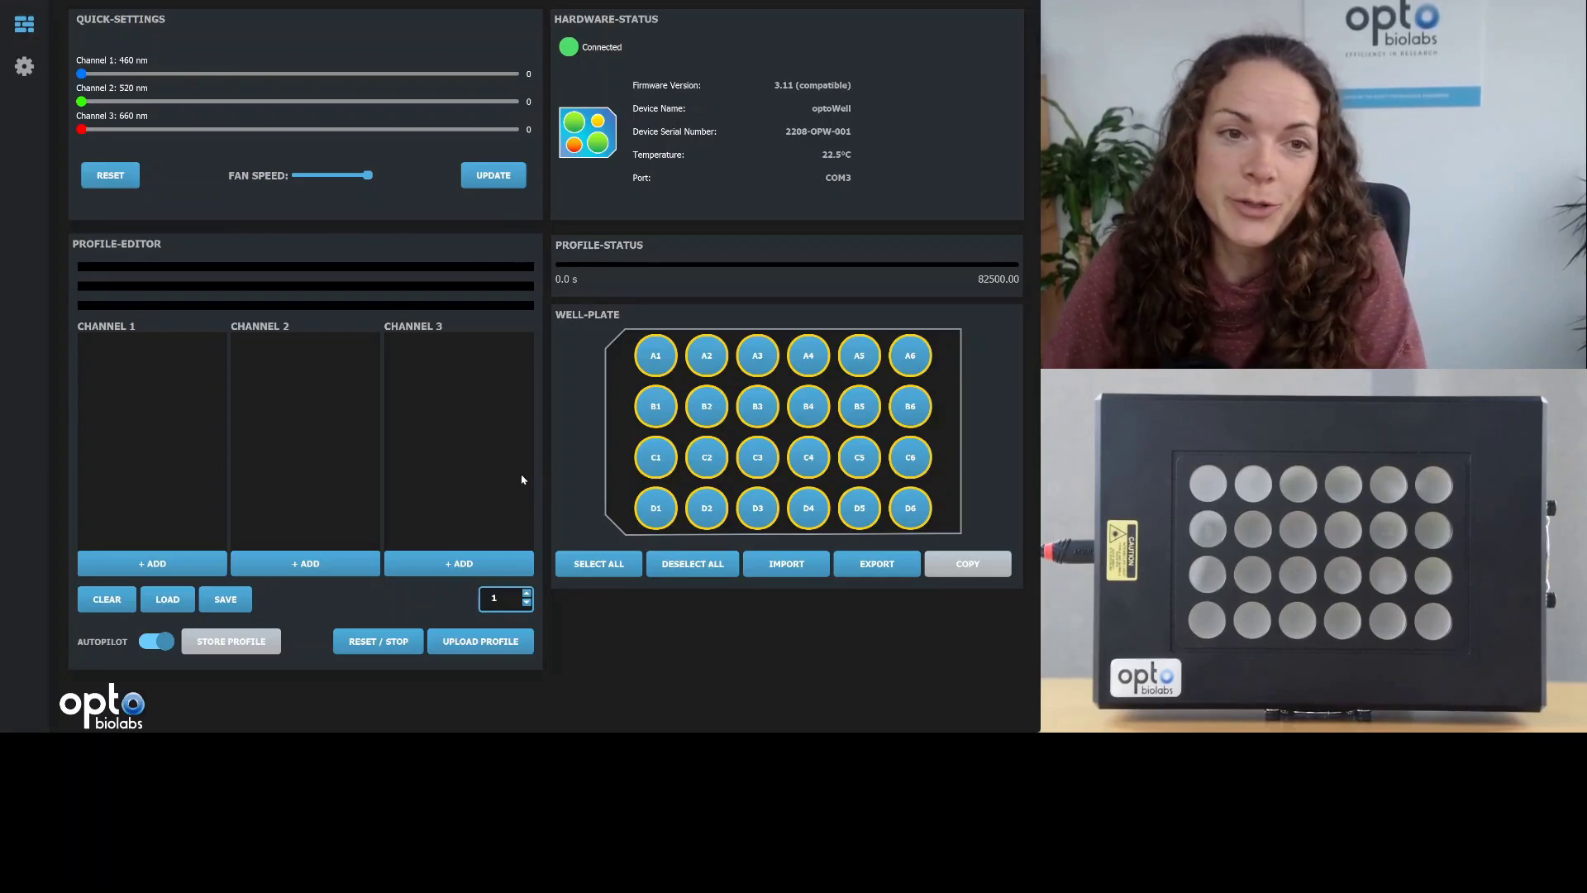
- Select only the wells in columns 1 and 2 and prepare a channel 1 profile segment lasting 0.5 seconds
click(675, 564)
drag(625, 349, 786, 571)
drag(605, 320, 706, 514)
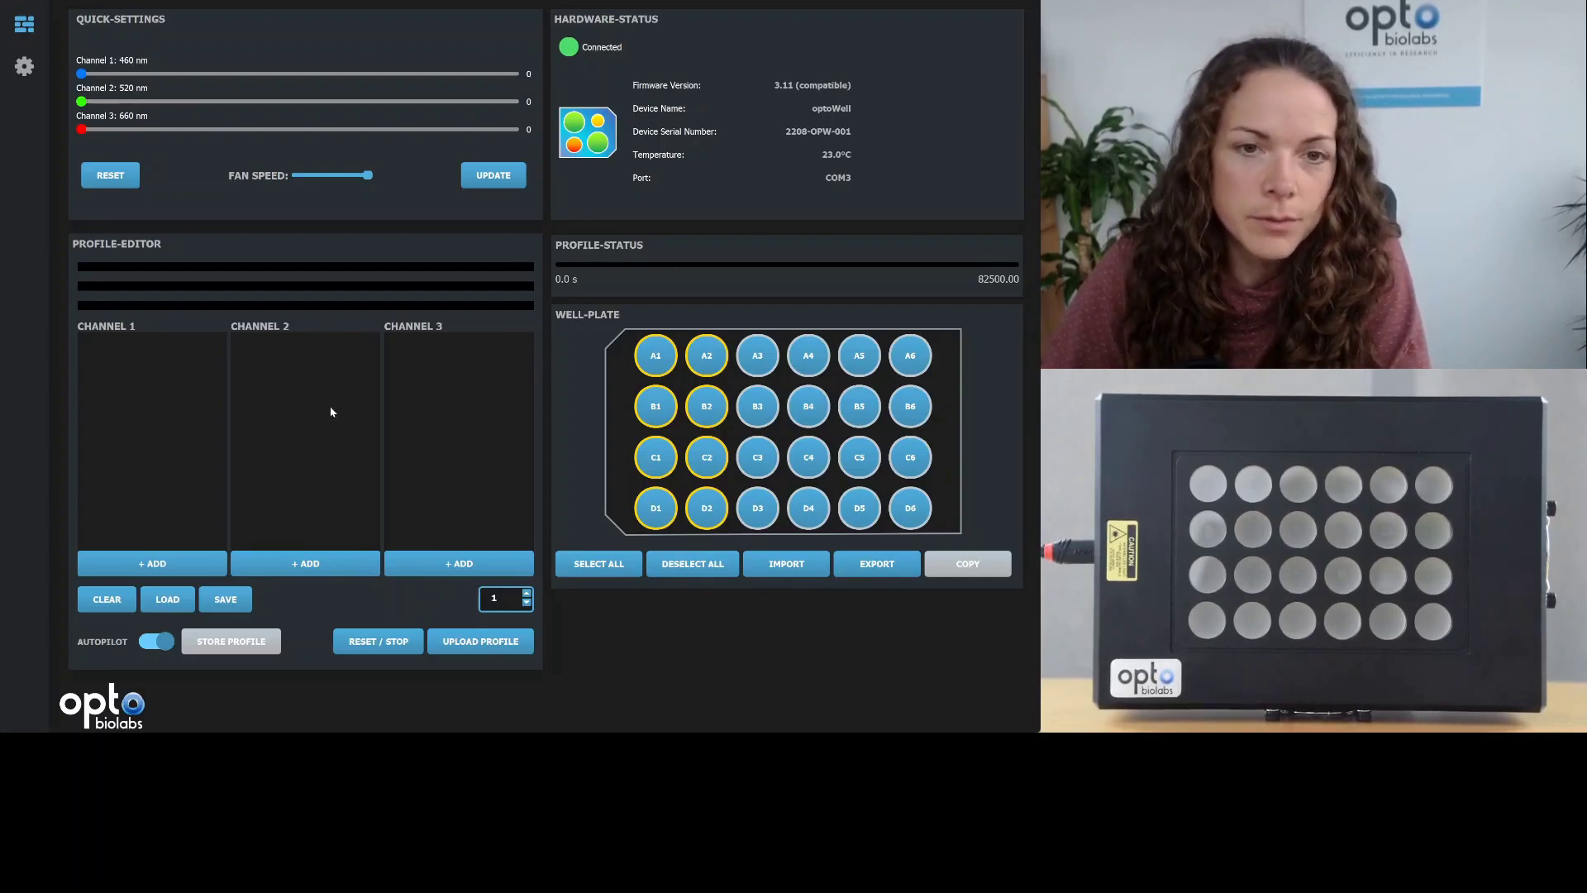
click(128, 562)
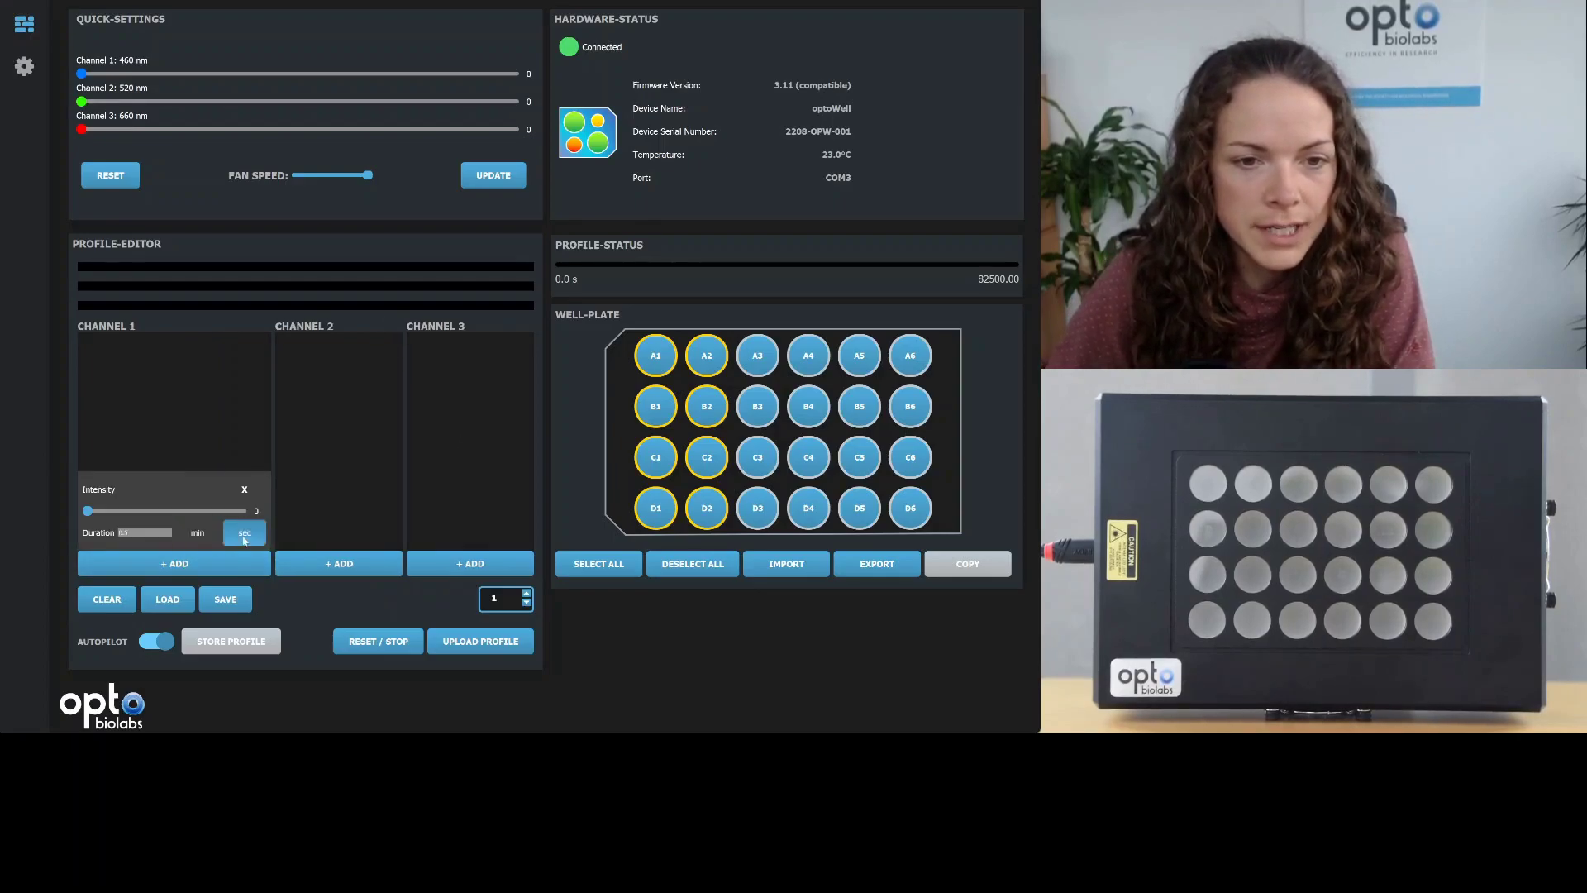
drag(151, 533, 25, 527)
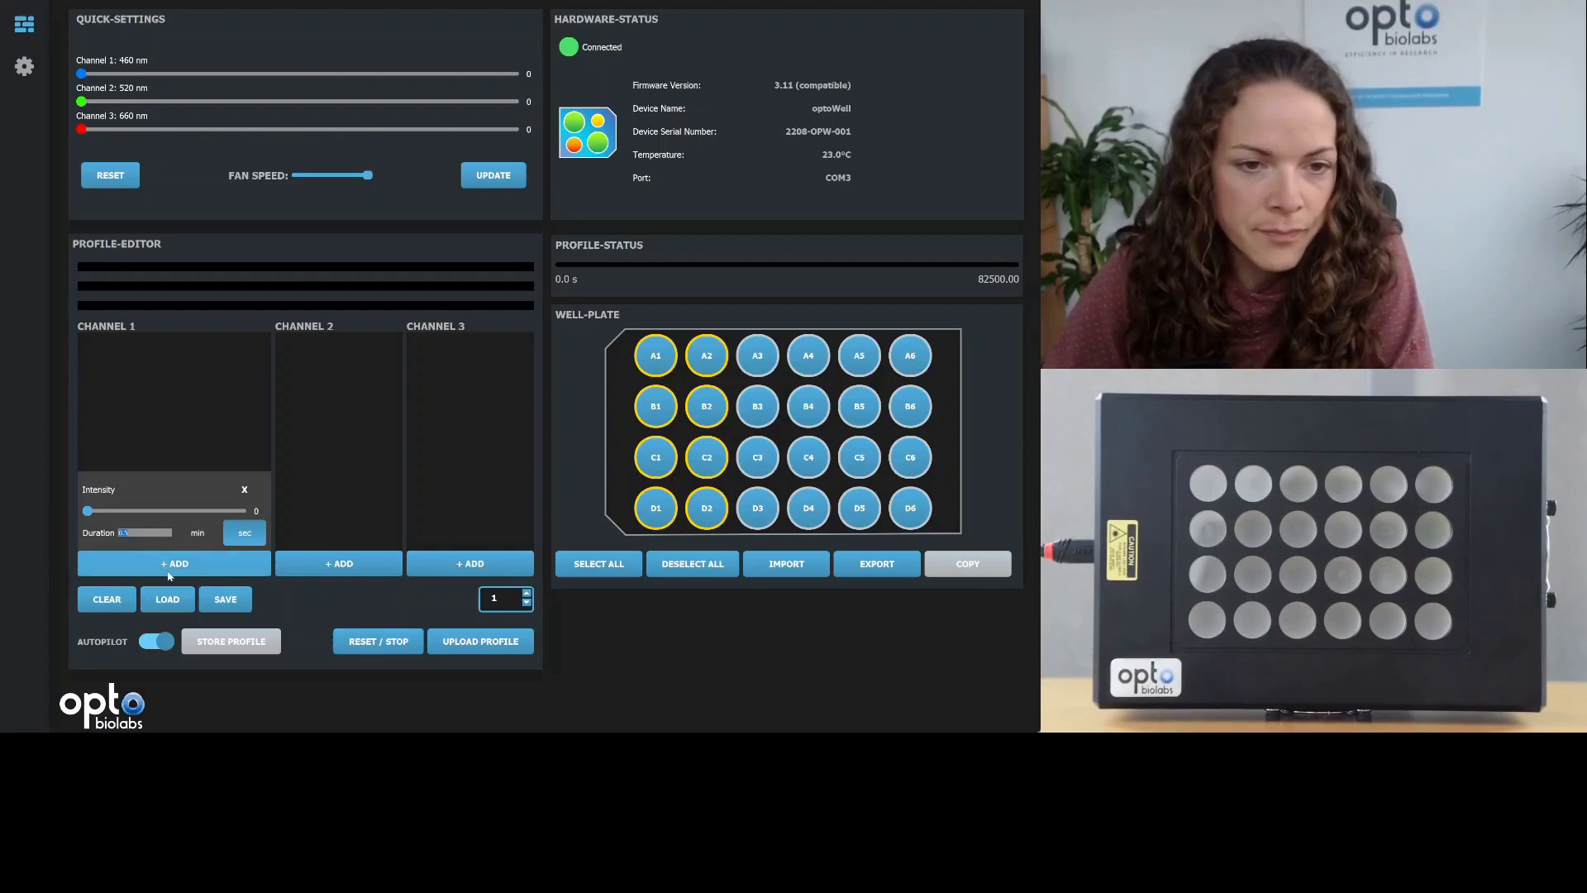
- Add three consecutive 0.5 s segments to each of channels 1, 2 and 3
click(259, 568)
click(259, 569)
click(259, 569)
click(258, 568)
click(259, 569)
click(259, 569)
click(397, 568)
click(396, 567)
click(399, 569)
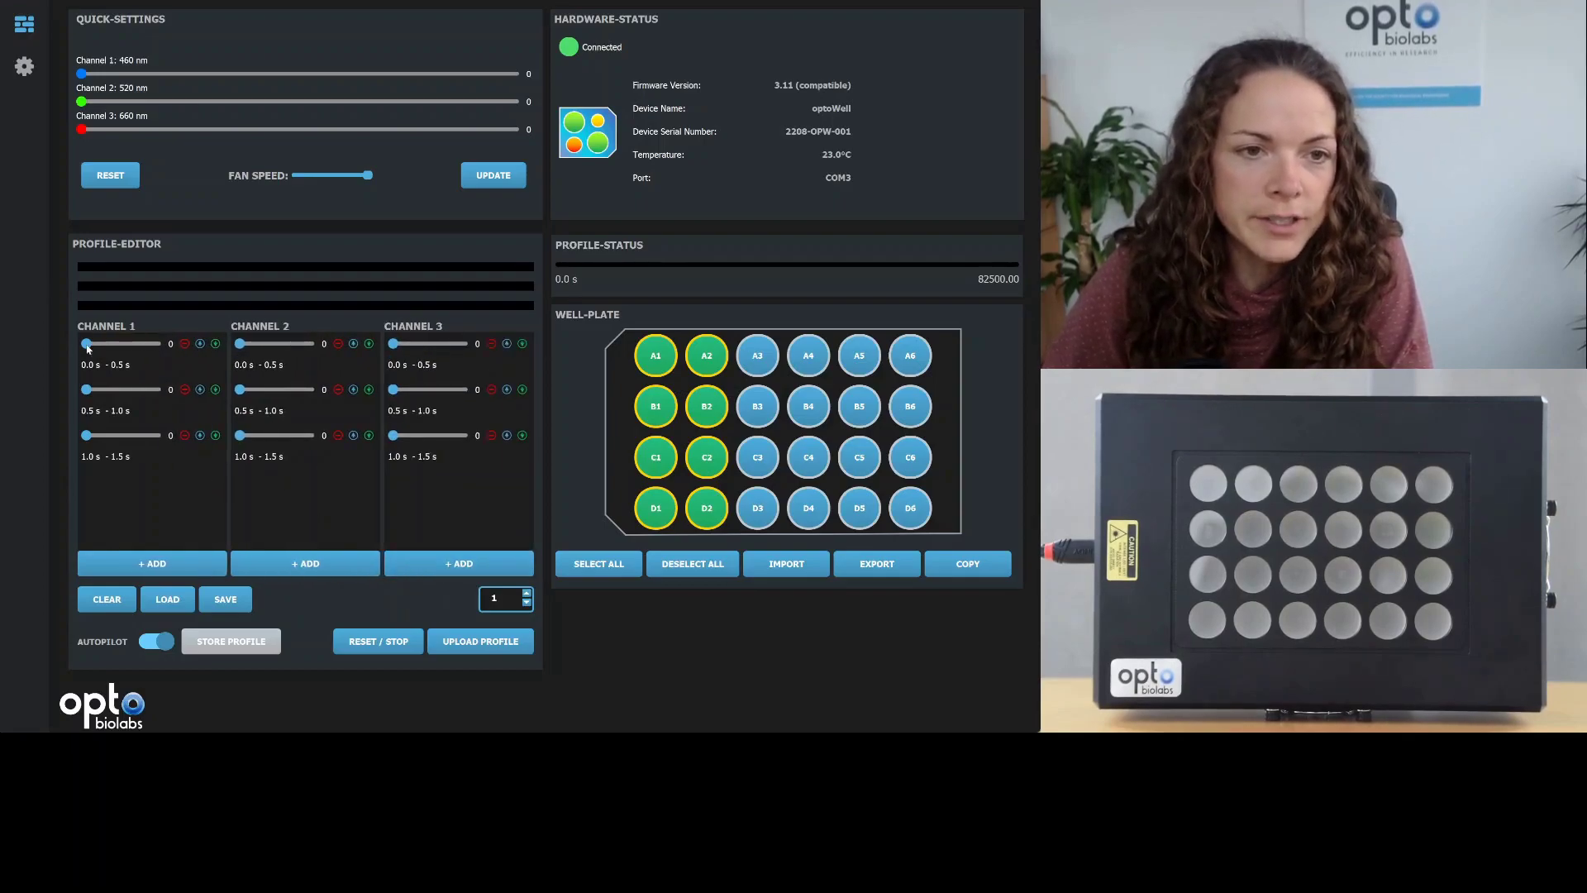
- Set intensity 100 in channel 1's first, channel 2's second and channel 3's third segment, moving the last one up and back down
drag(87, 343, 152, 344)
drag(240, 390, 302, 389)
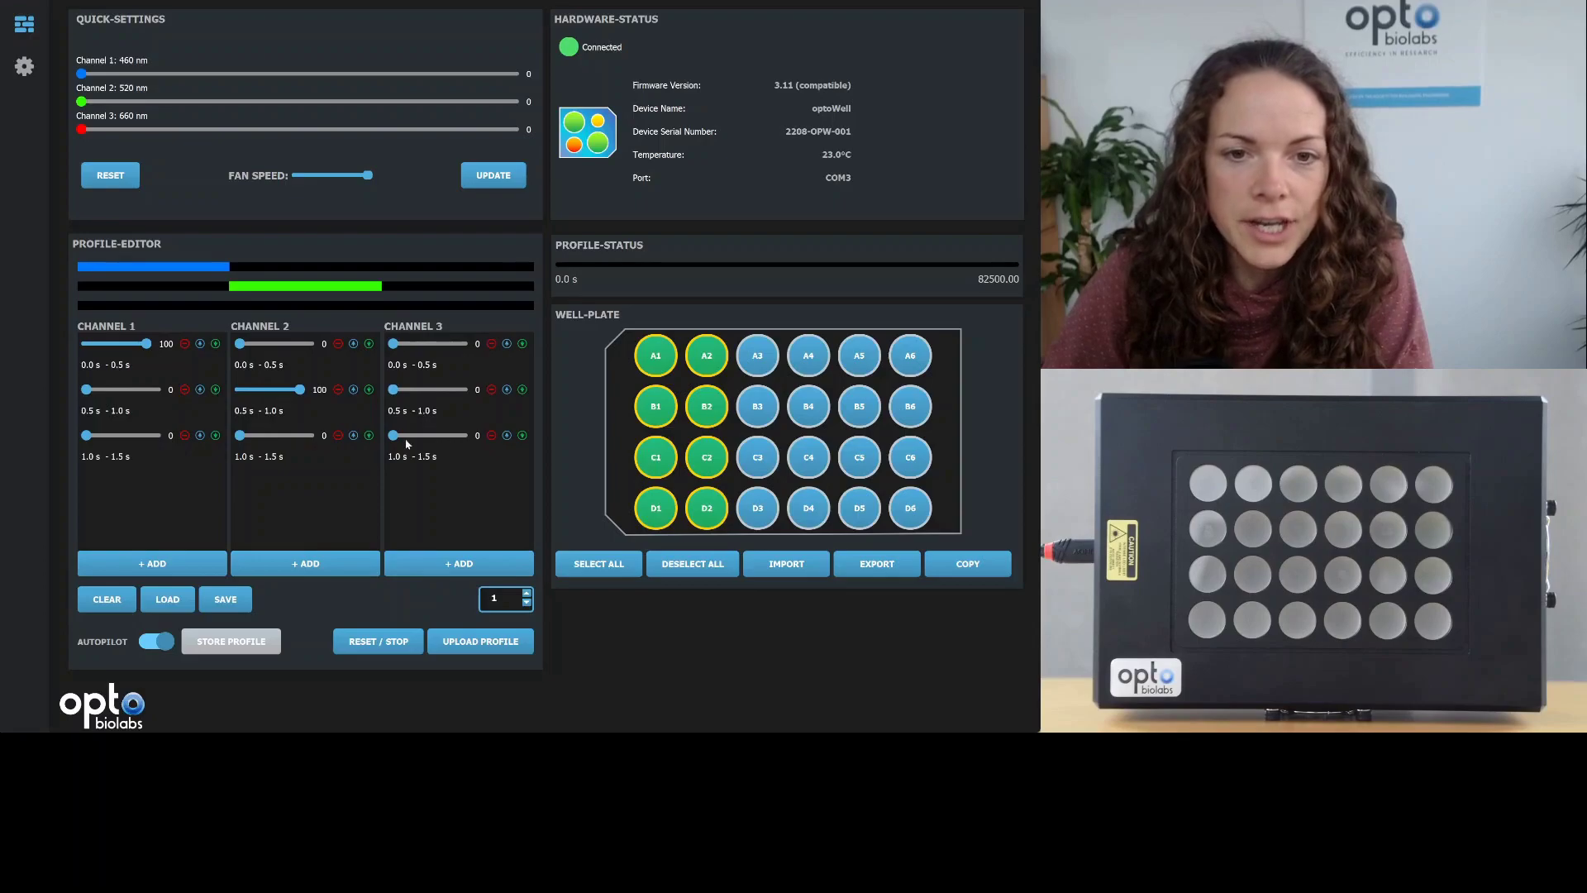
drag(394, 436, 501, 438)
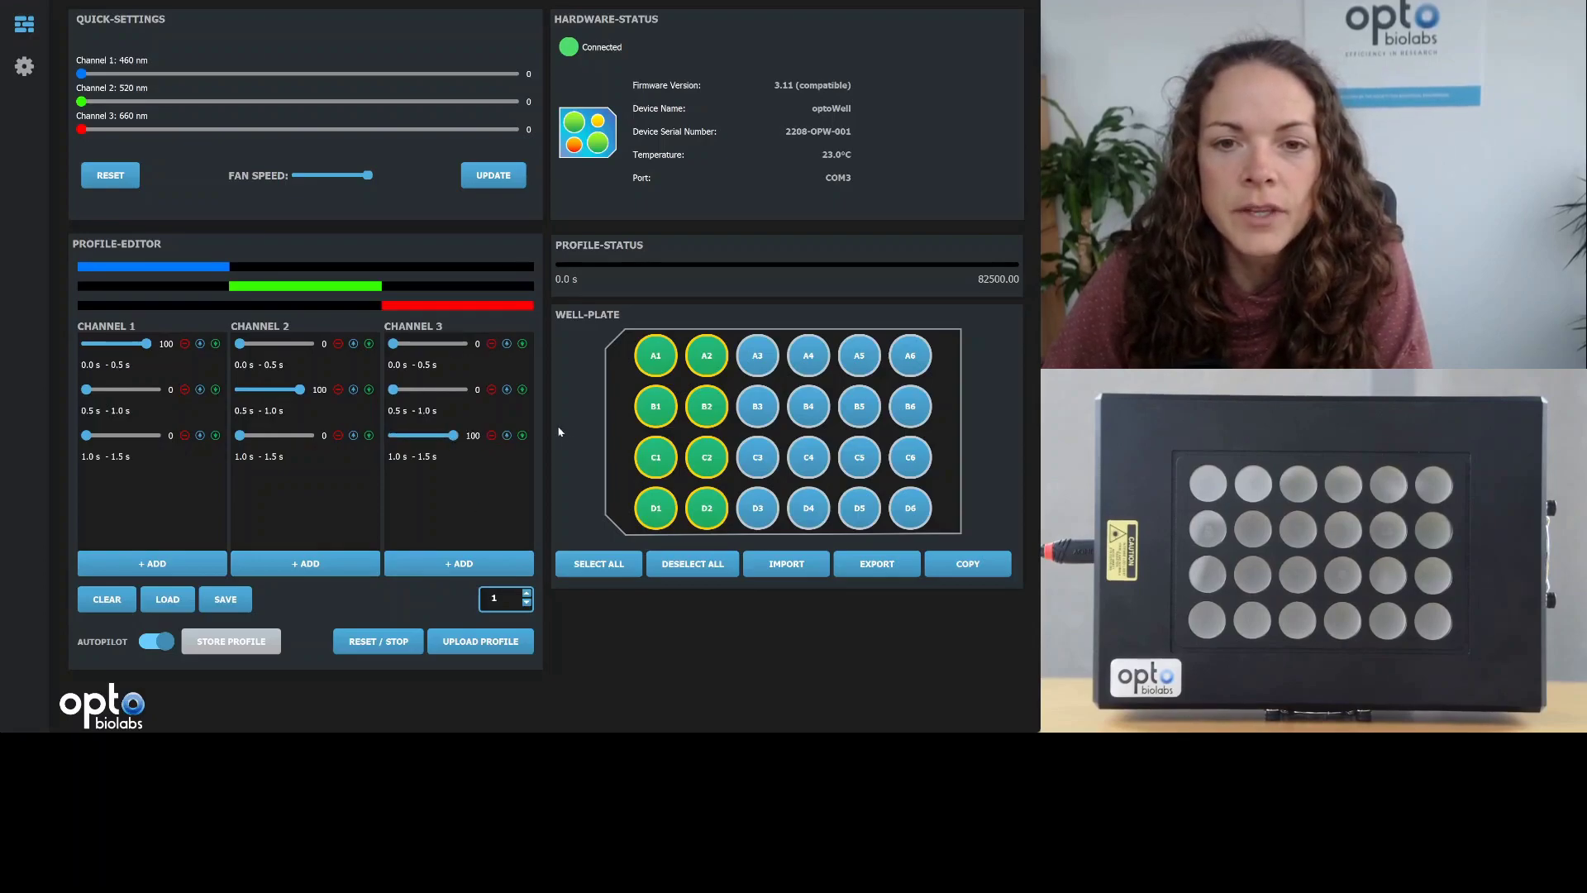
click(507, 435)
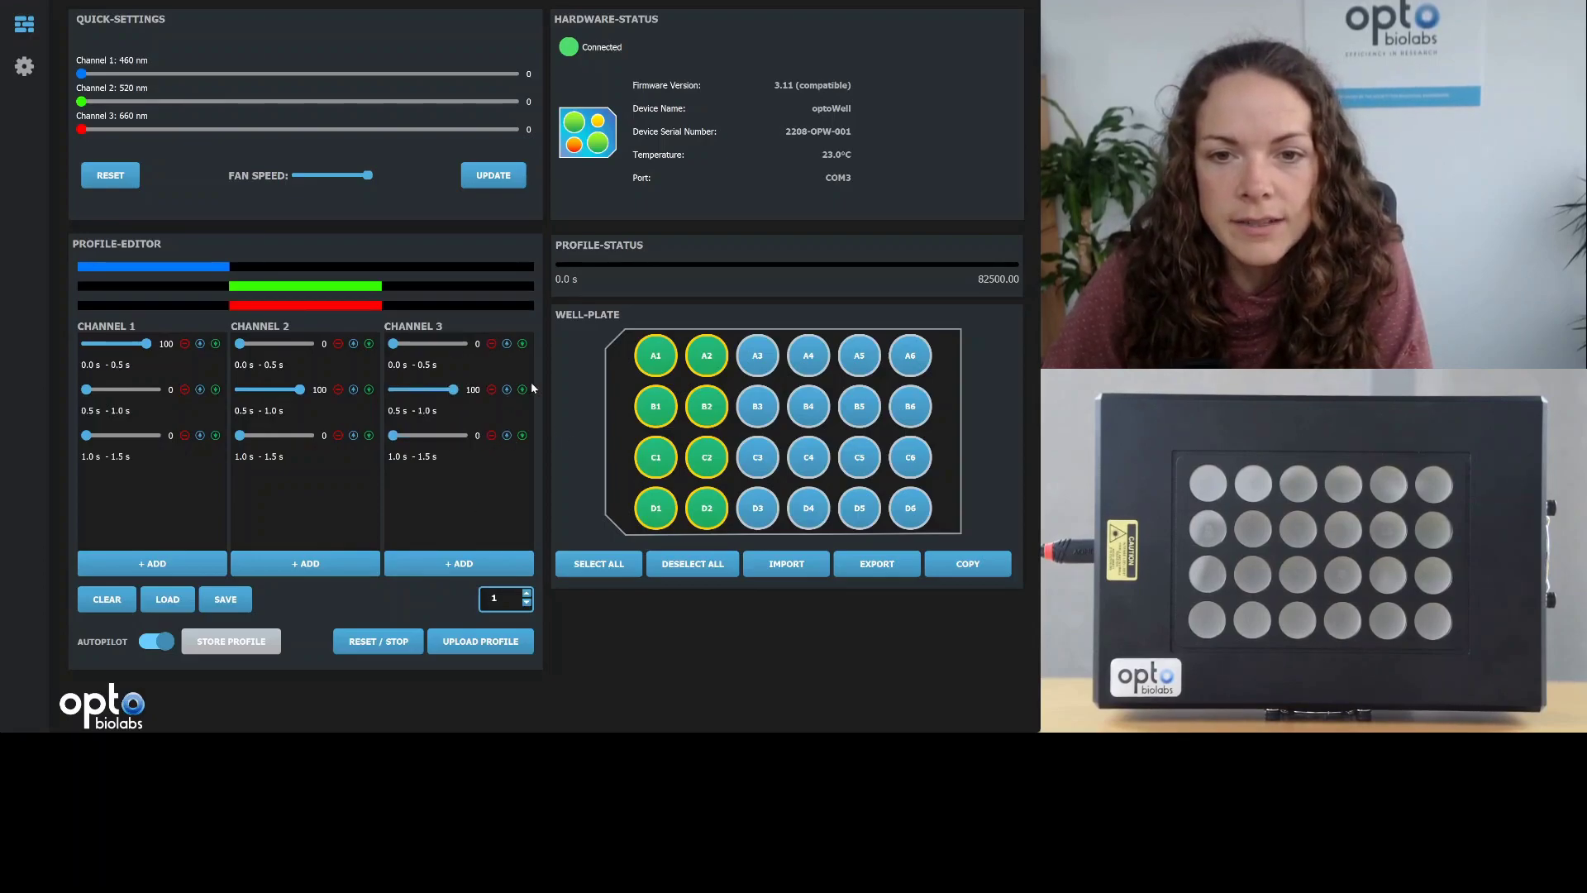
click(522, 389)
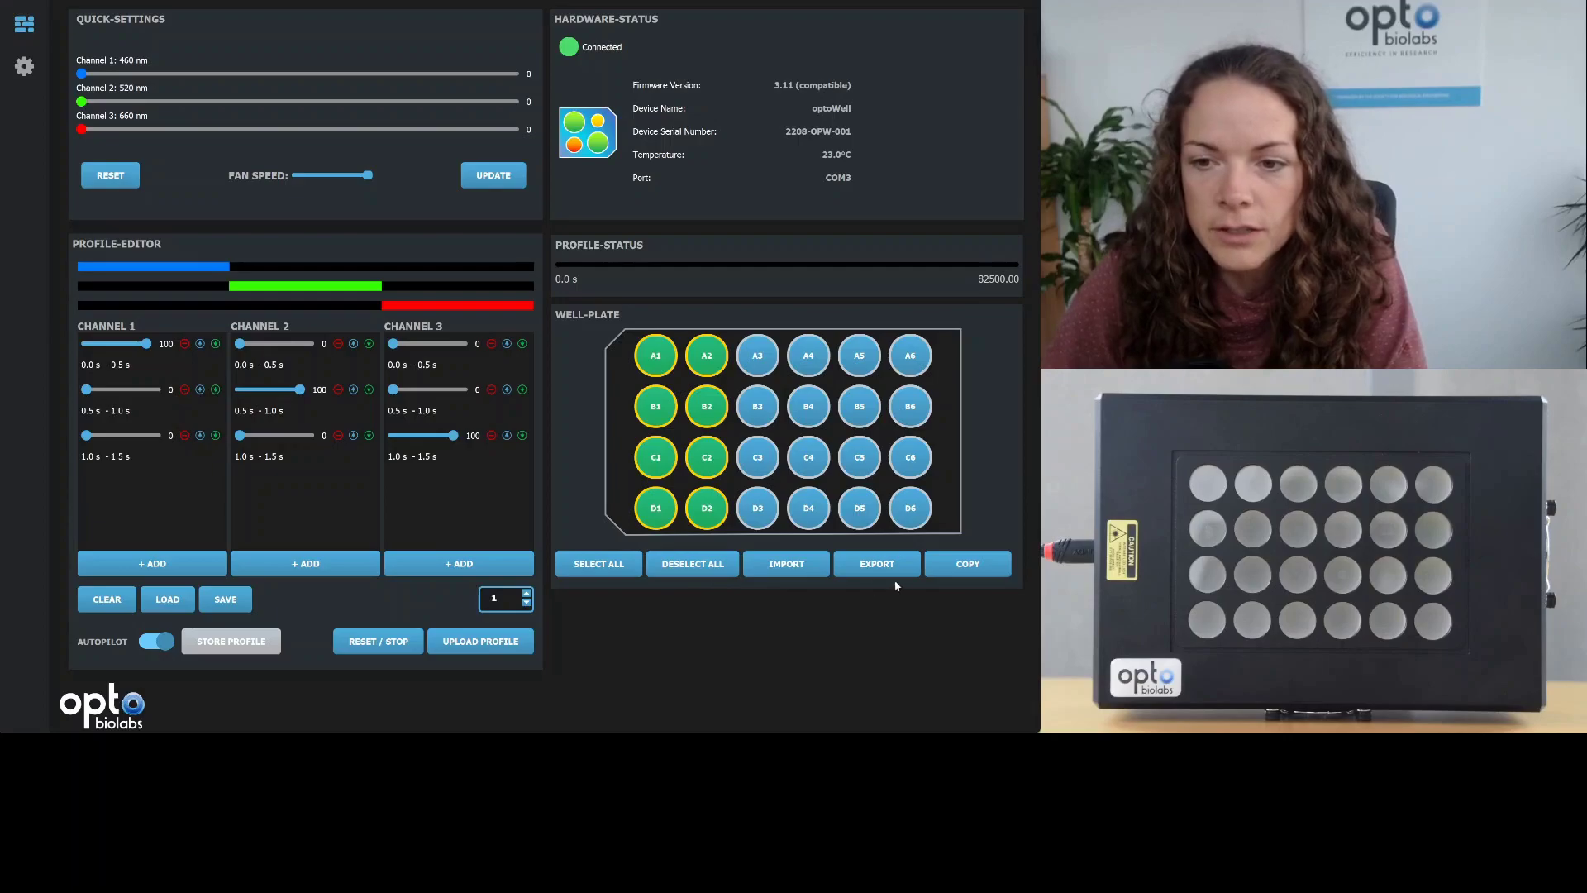
- Copy the profile to the wells in columns 3 and 4, with channel 2 lit at 0.0–0.5 s and channel 1 at 0.5–1.0 s
click(962, 563)
drag(743, 328, 836, 527)
click(967, 563)
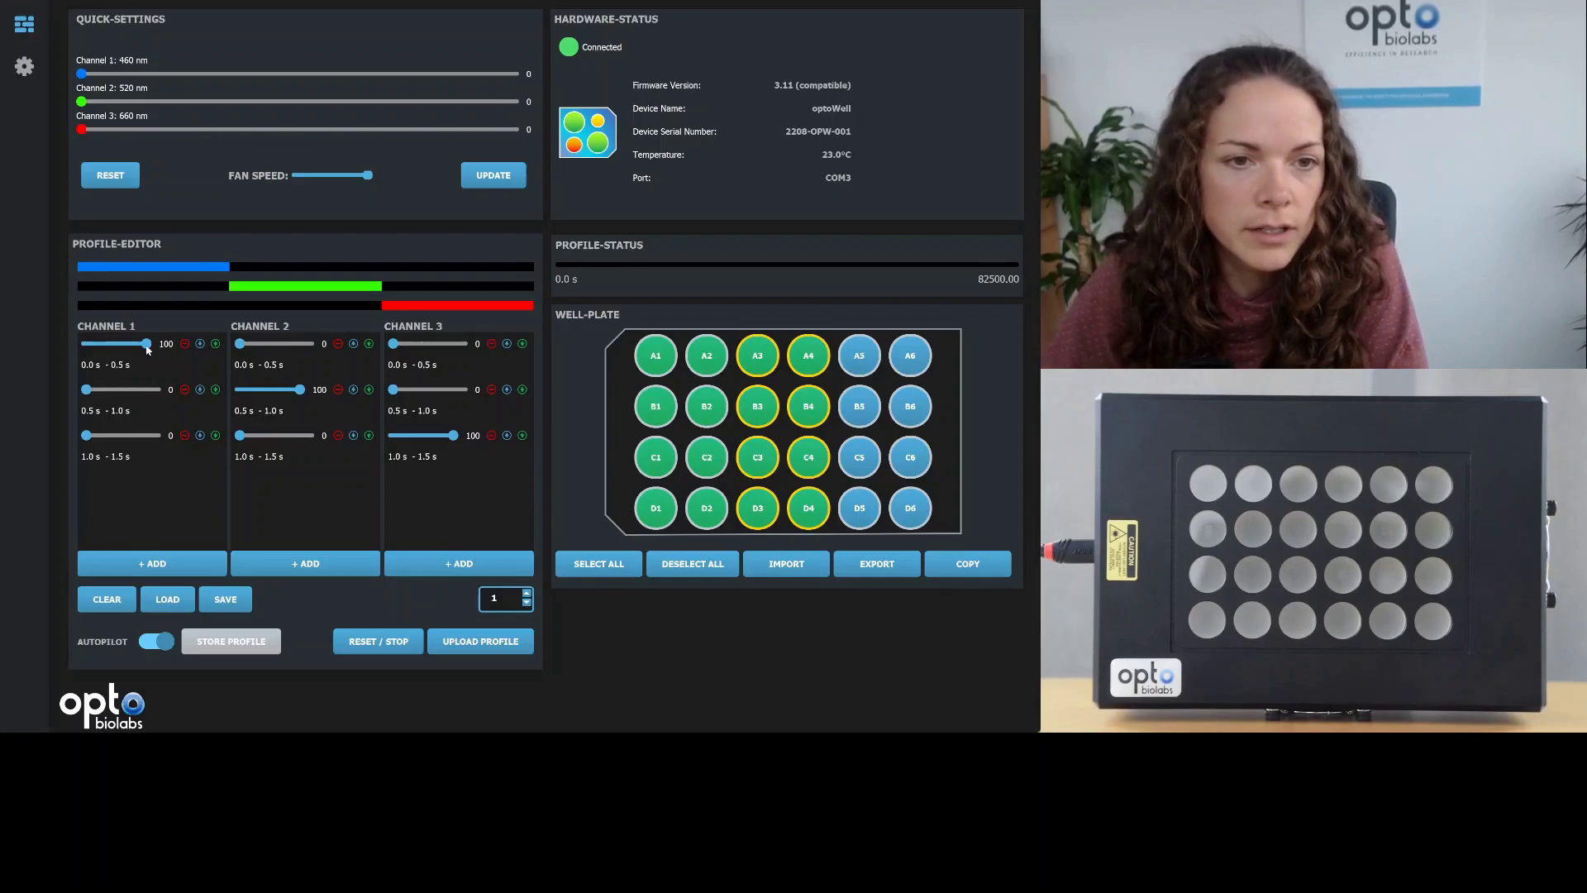
drag(146, 344, 214, 391)
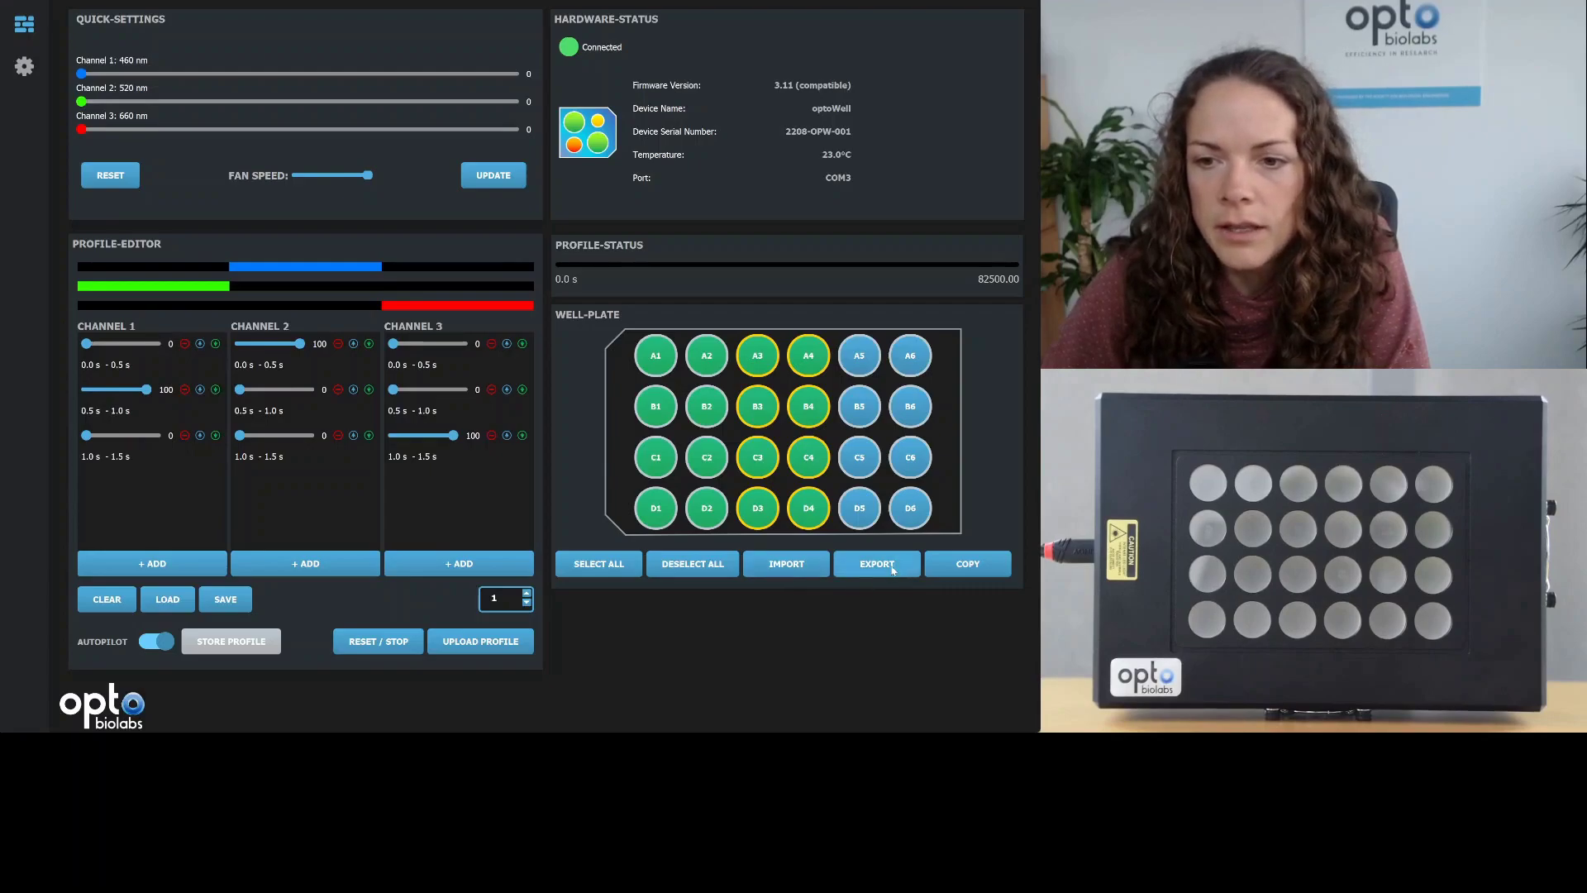
- Copy the profile of columns 3 and 4 to the wells in columns 5 and 6
click(965, 564)
drag(856, 314, 963, 521)
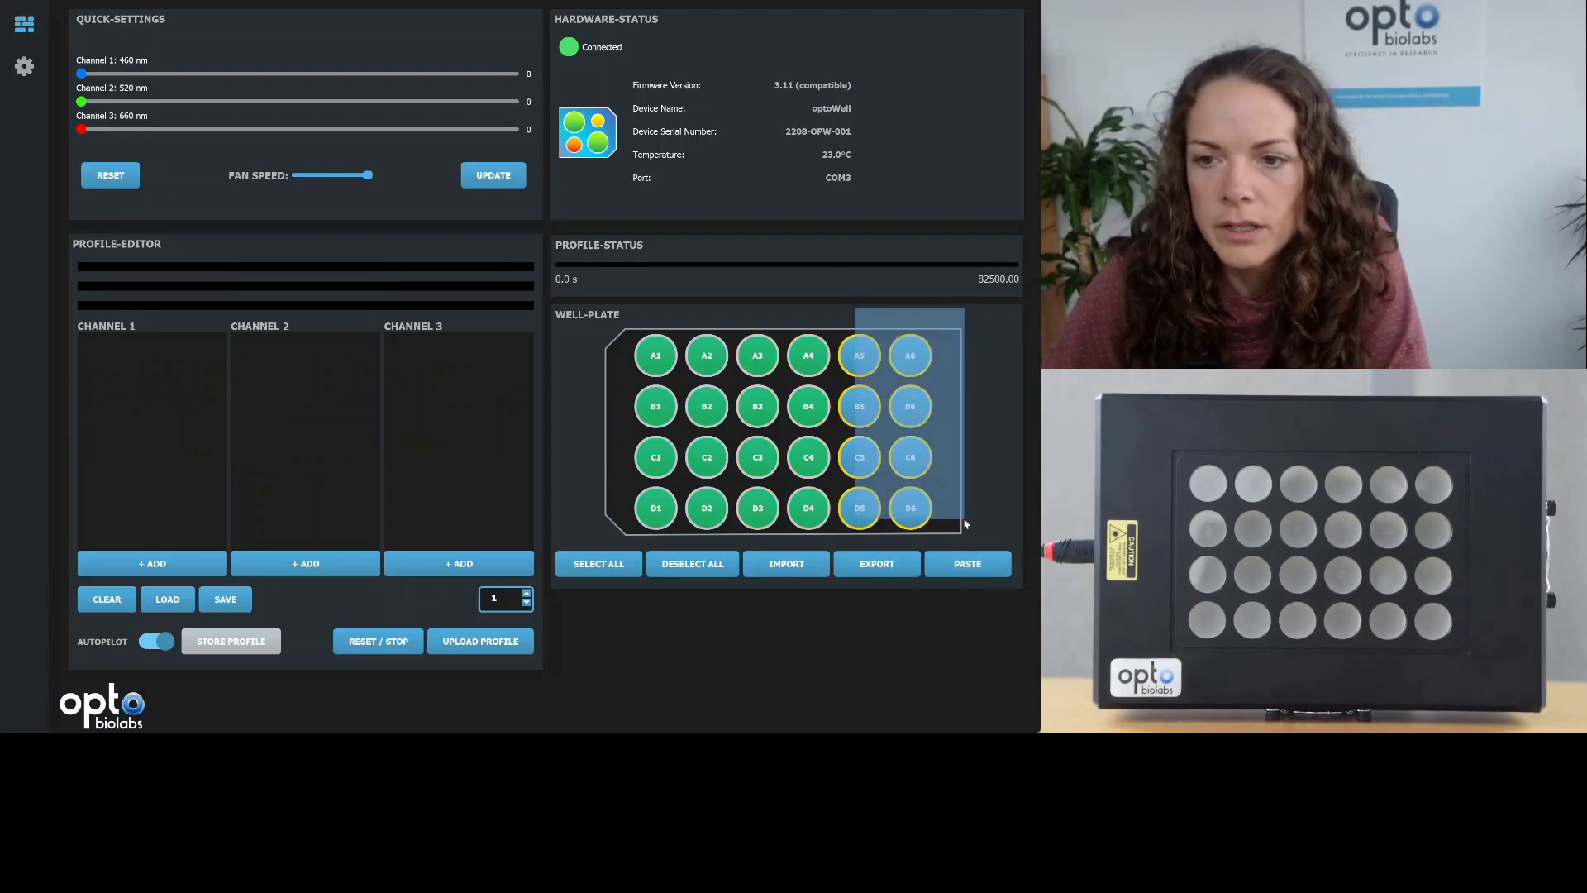
click(925, 569)
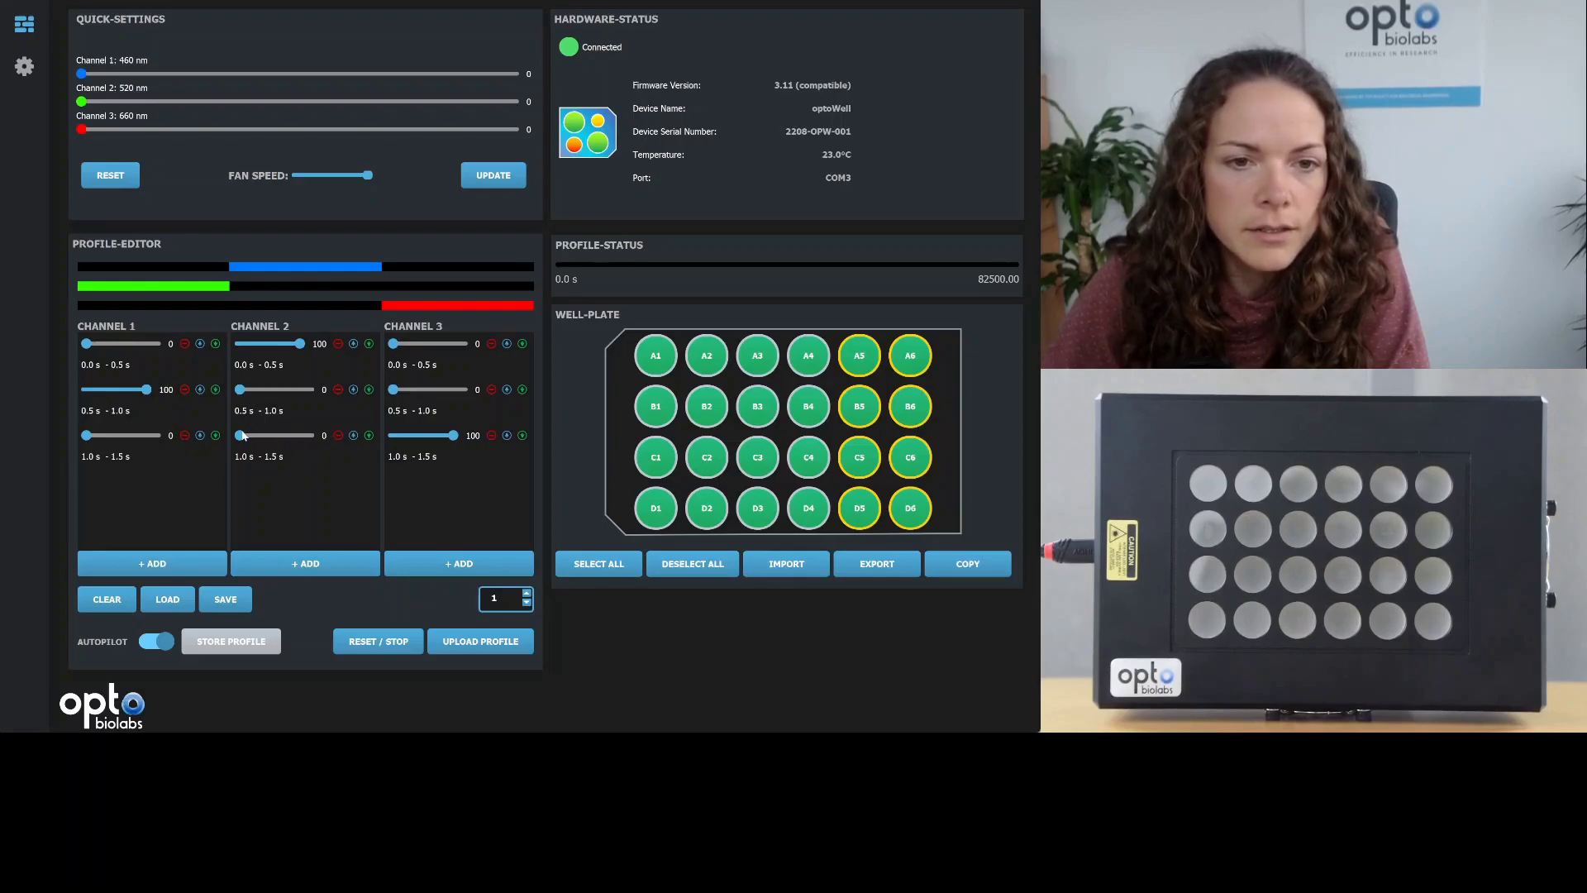
- In columns 5 and 6, move channel 2's intensity of 100 to the third segment and channel 3's intensity of 100 to the first
drag(240, 436, 301, 436)
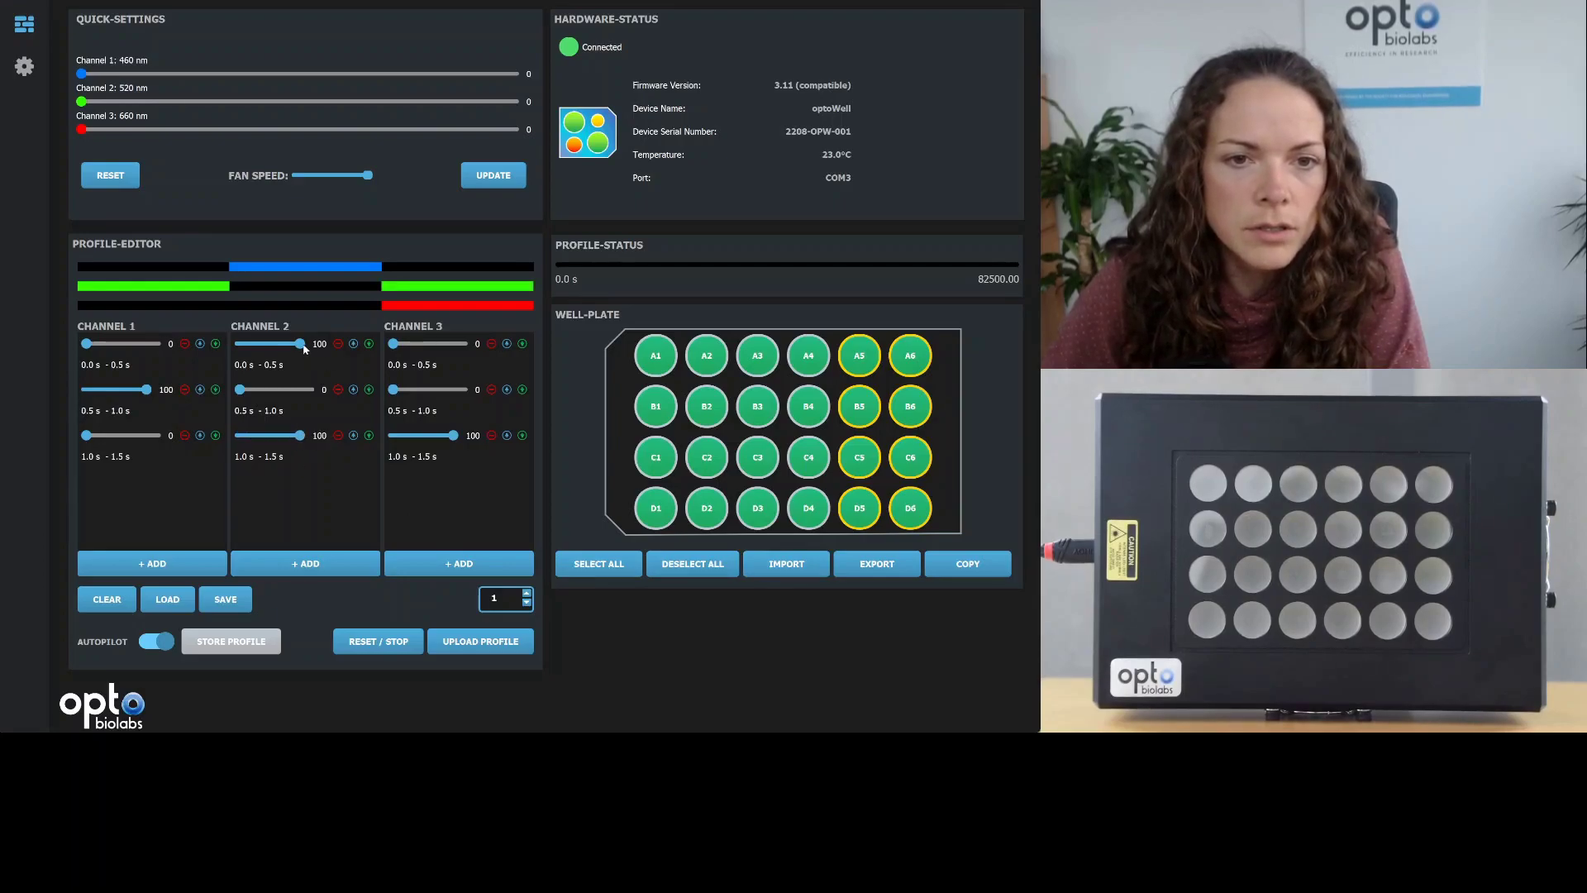
drag(304, 349, 223, 352)
drag(395, 344, 459, 345)
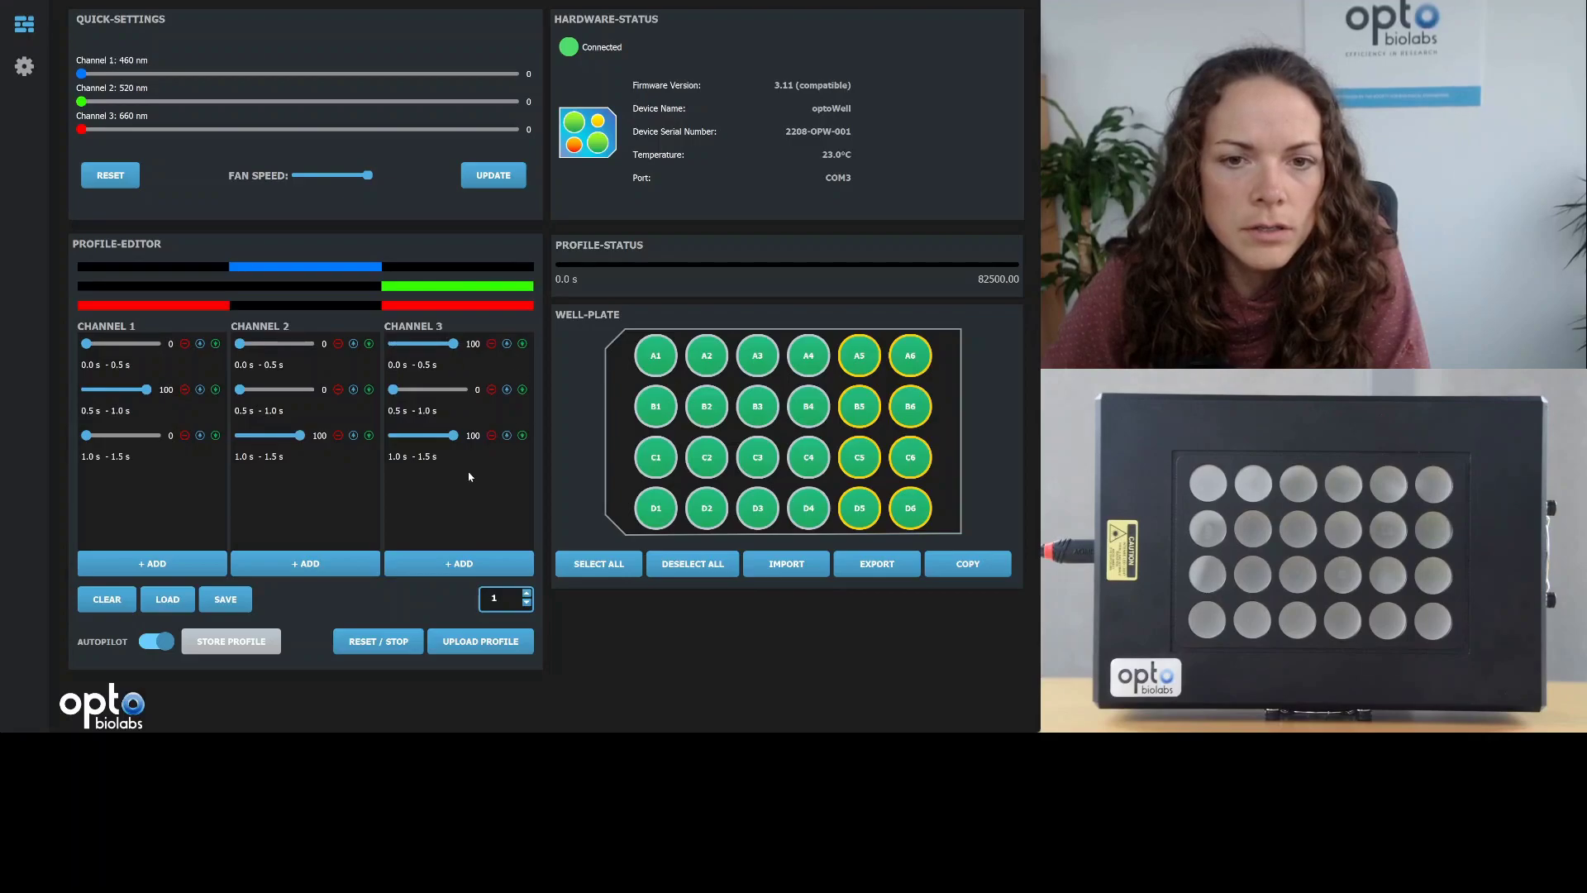
drag(453, 435, 316, 423)
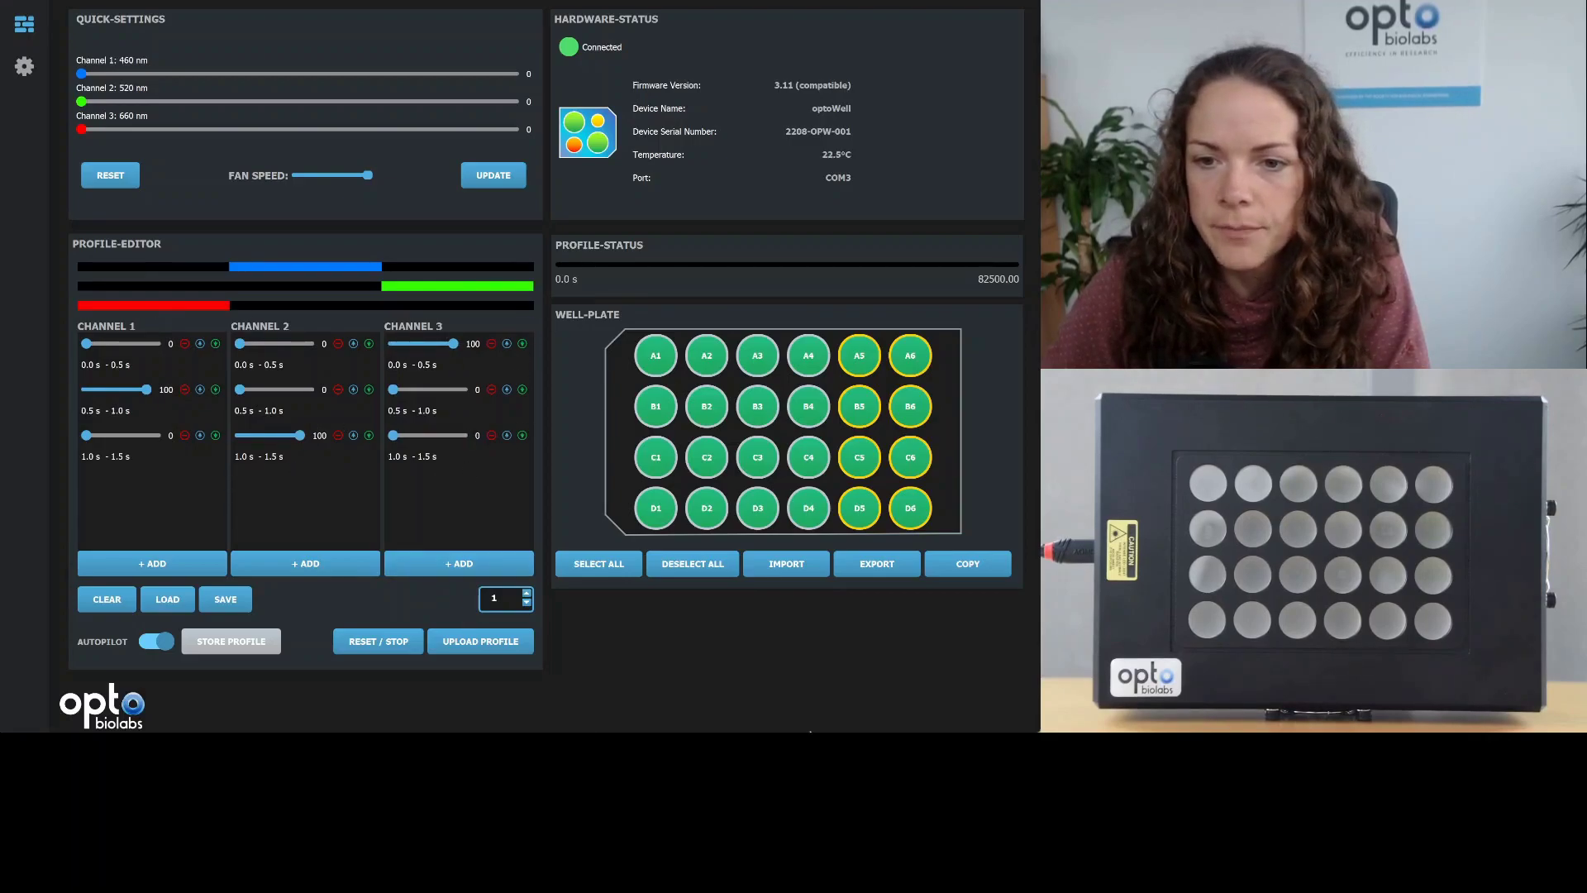
- Select all wells, upload the light profile to the device and start a single run
click(590, 573)
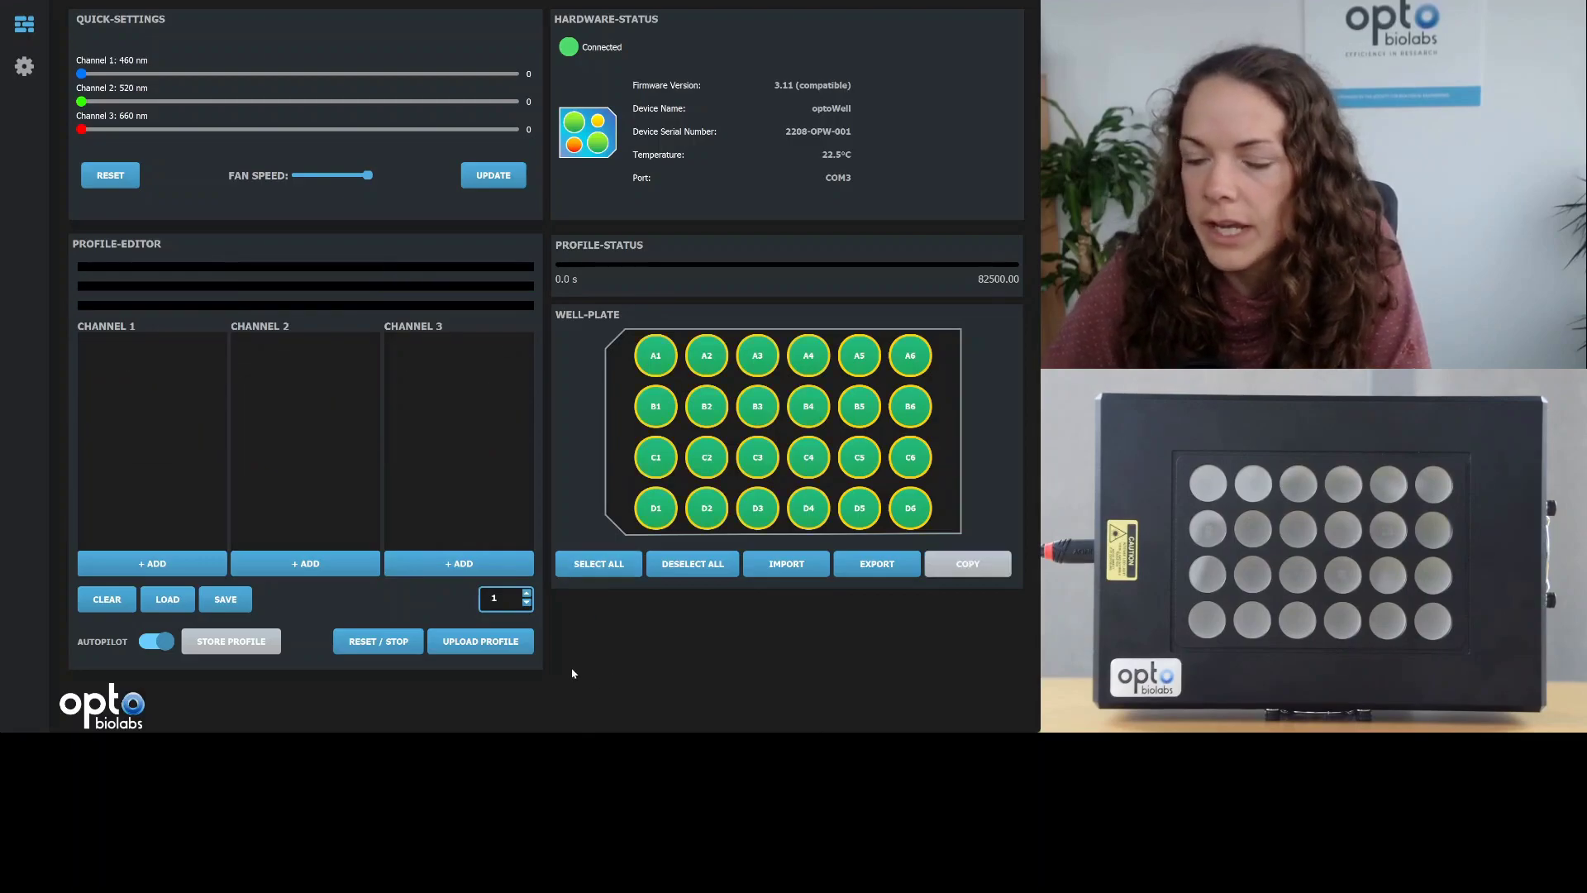
click(499, 644)
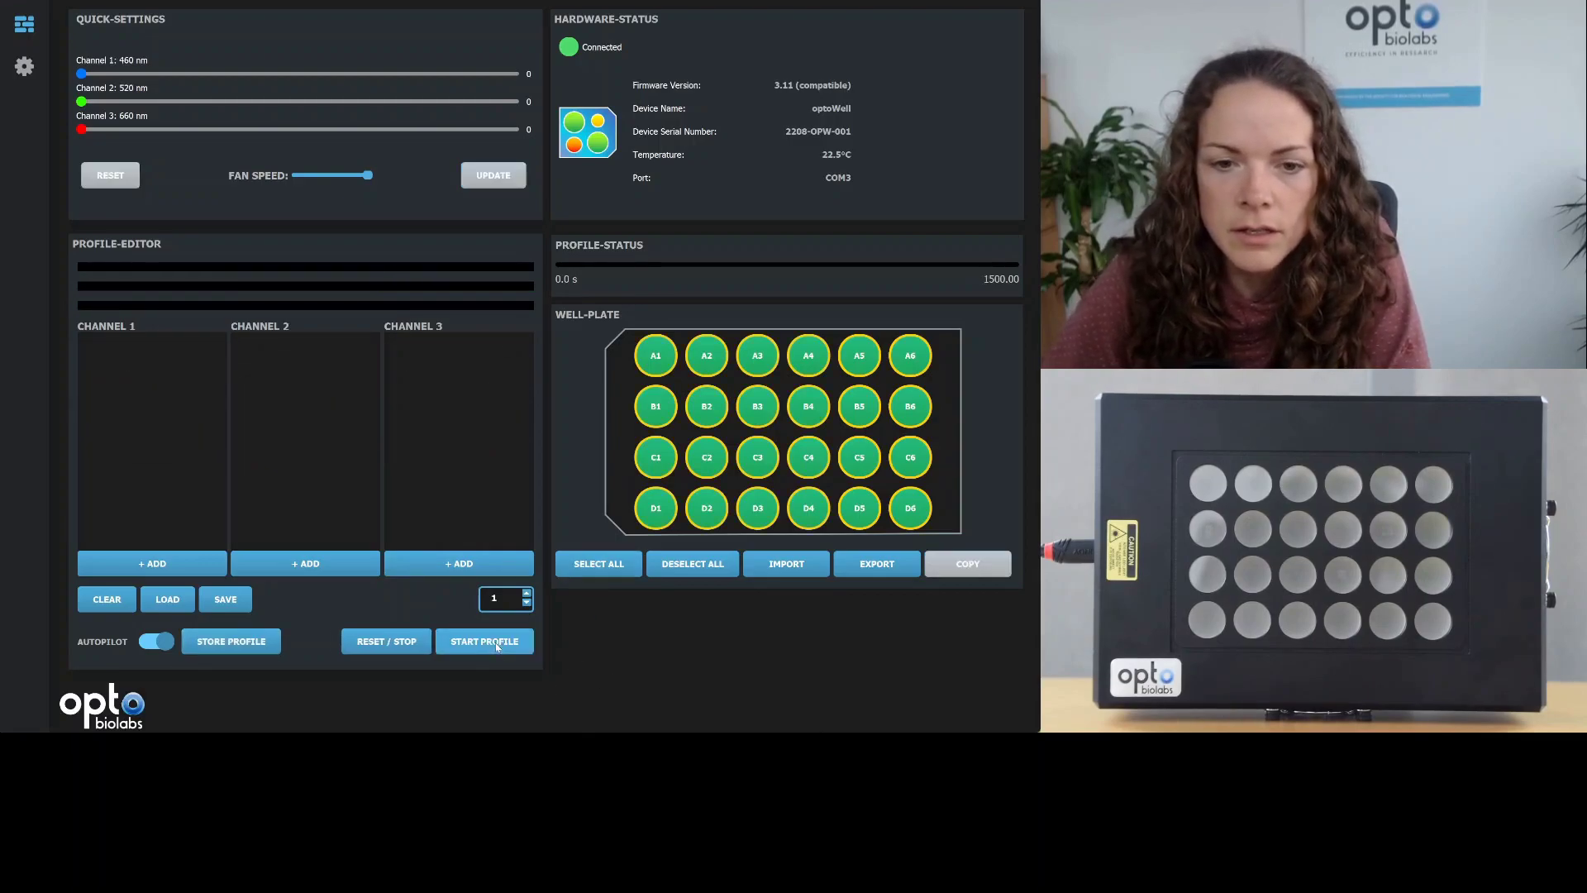
click(497, 649)
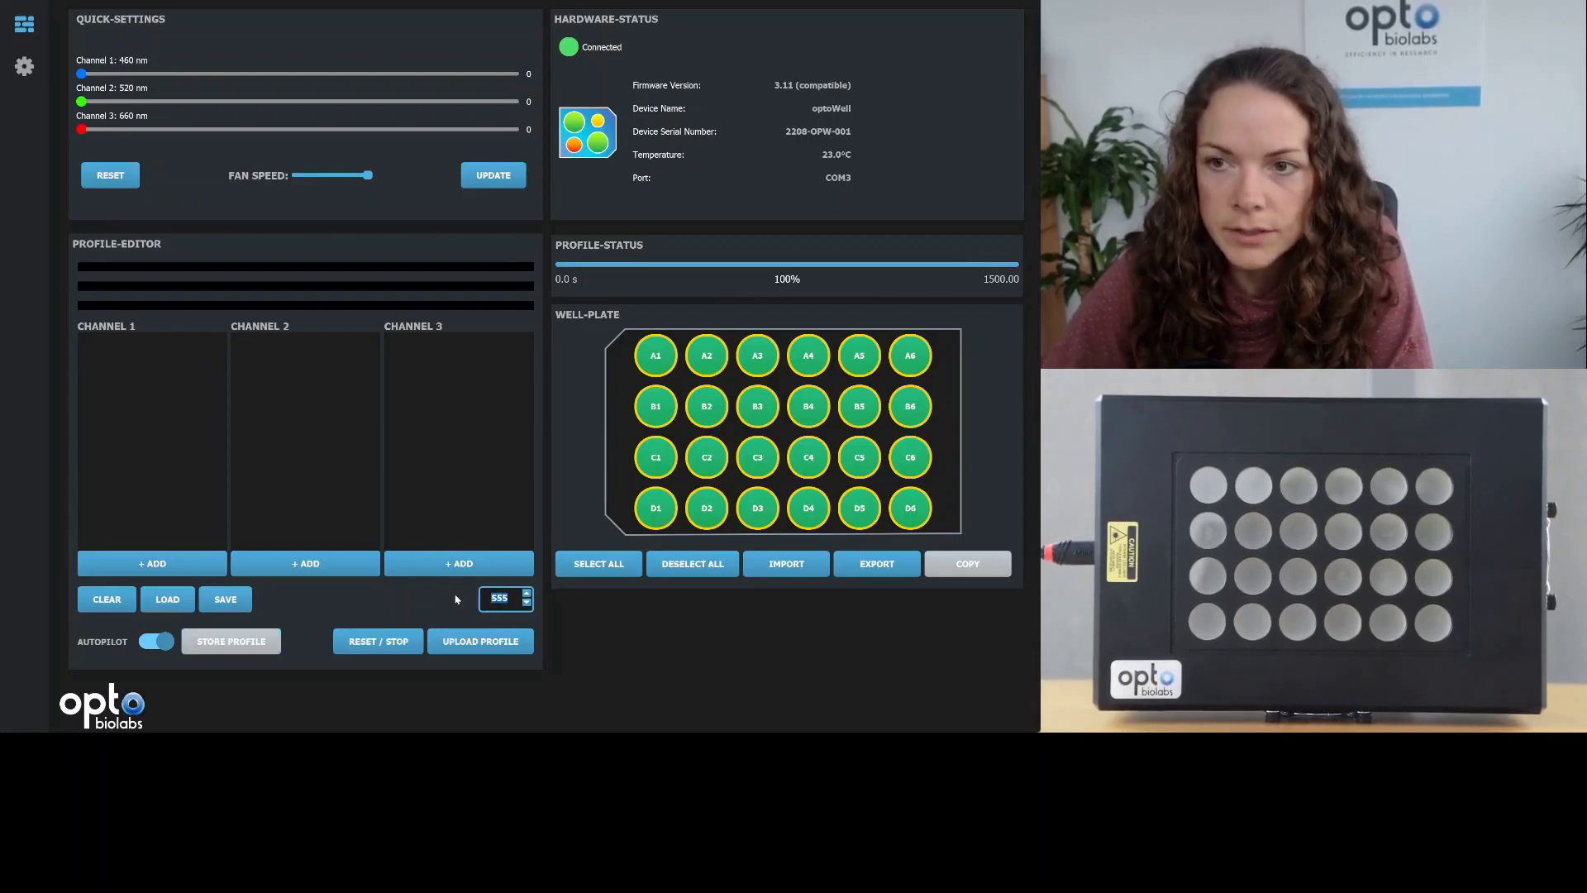
- Set the profile to repeat 555 times, upload it again and start it
click(478, 642)
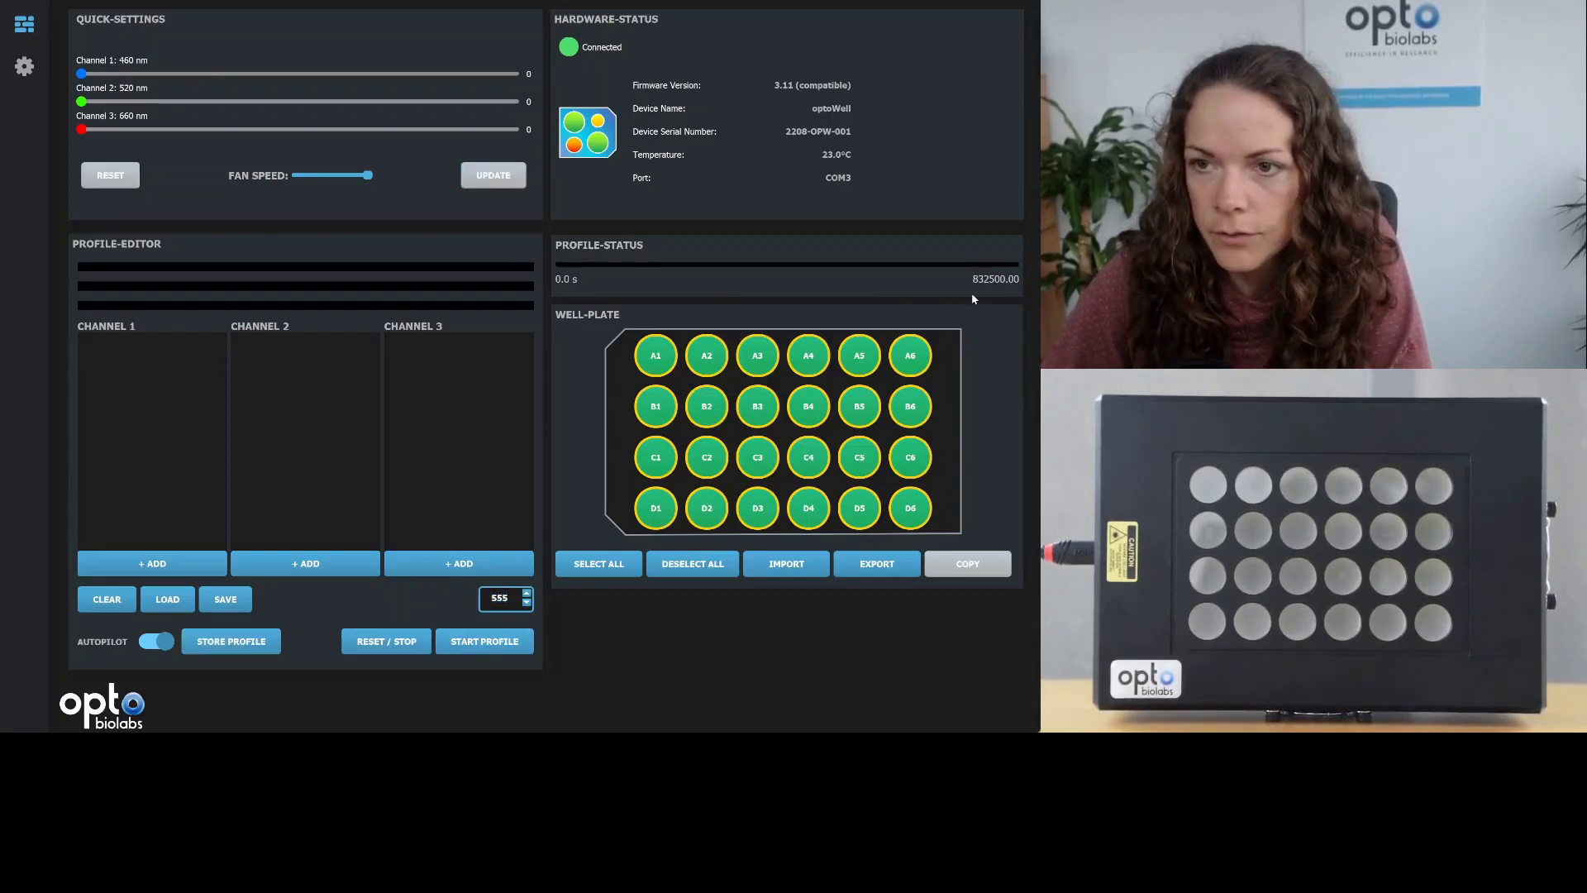
click(478, 653)
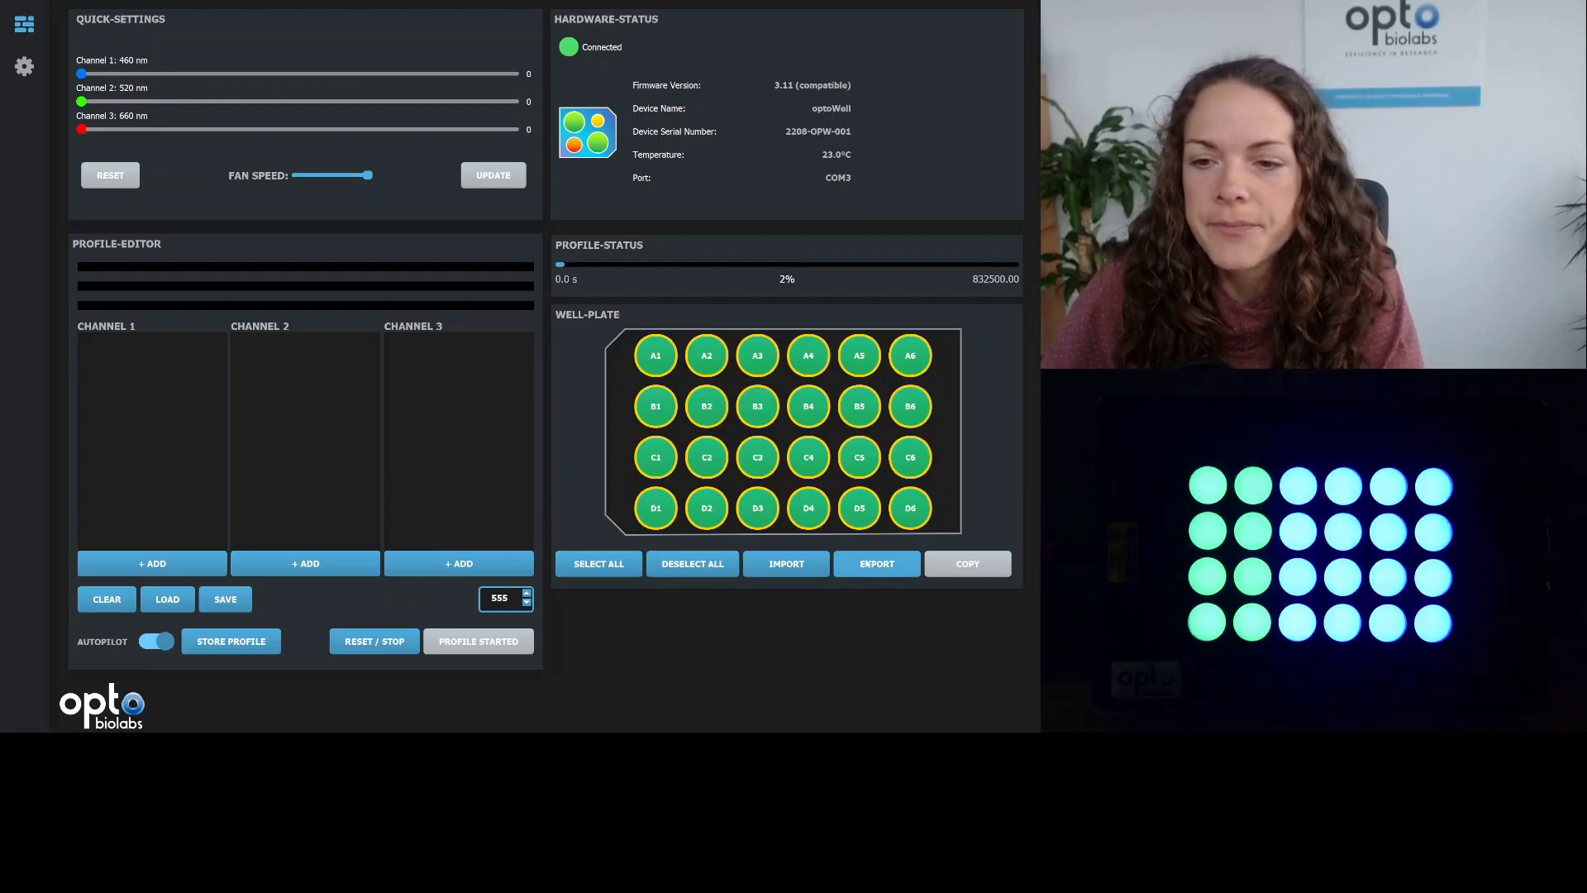
- Export the well-plate profiles to the Profiles folder as a file named test
click(892, 574)
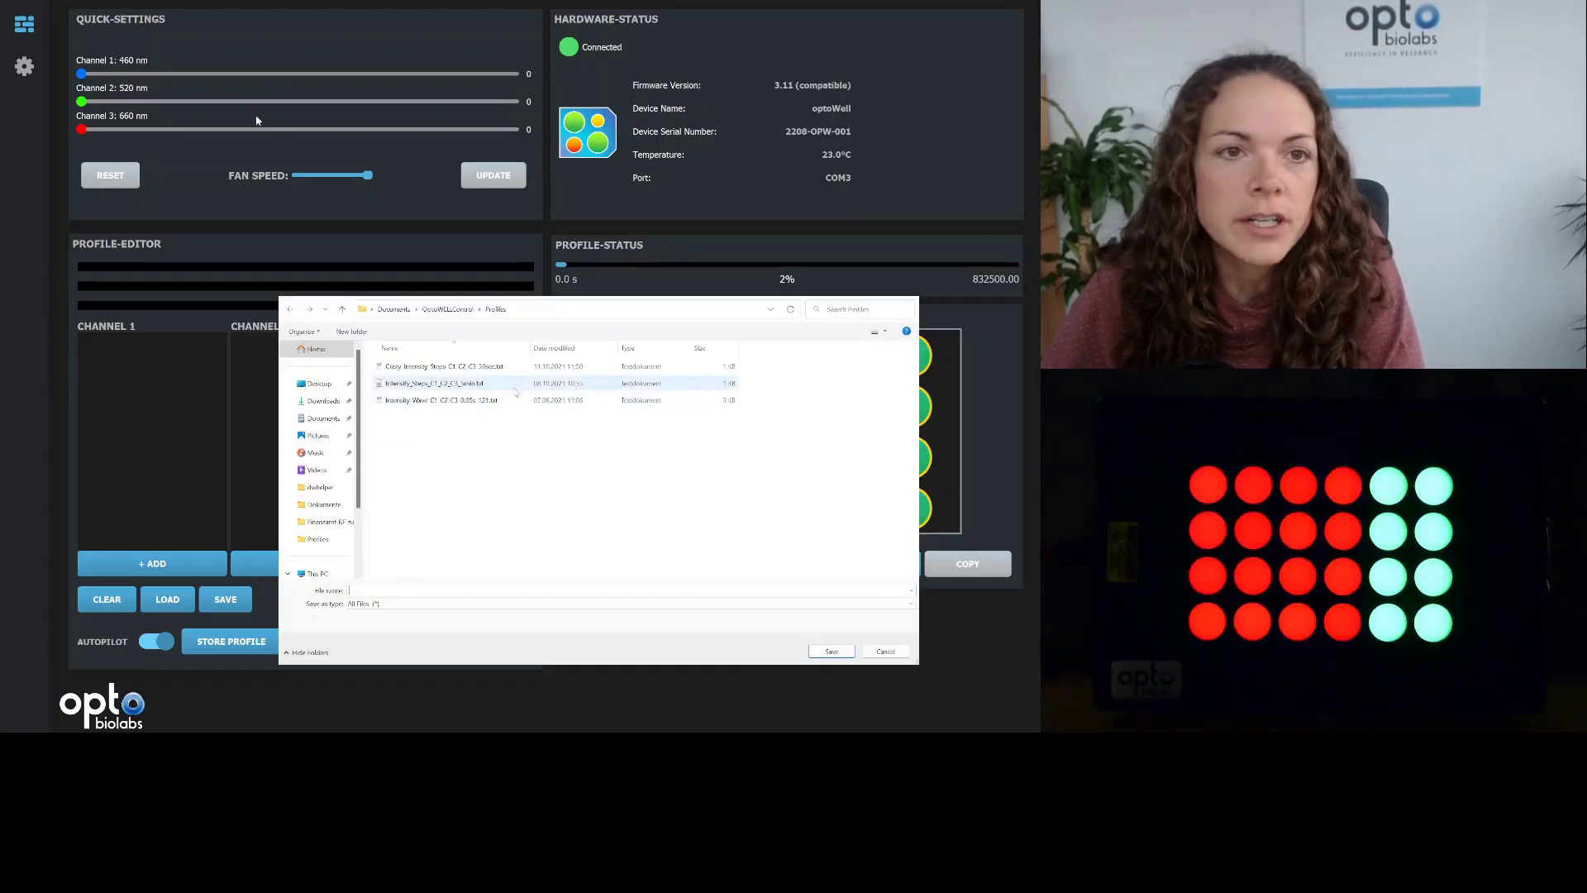
click(382, 587)
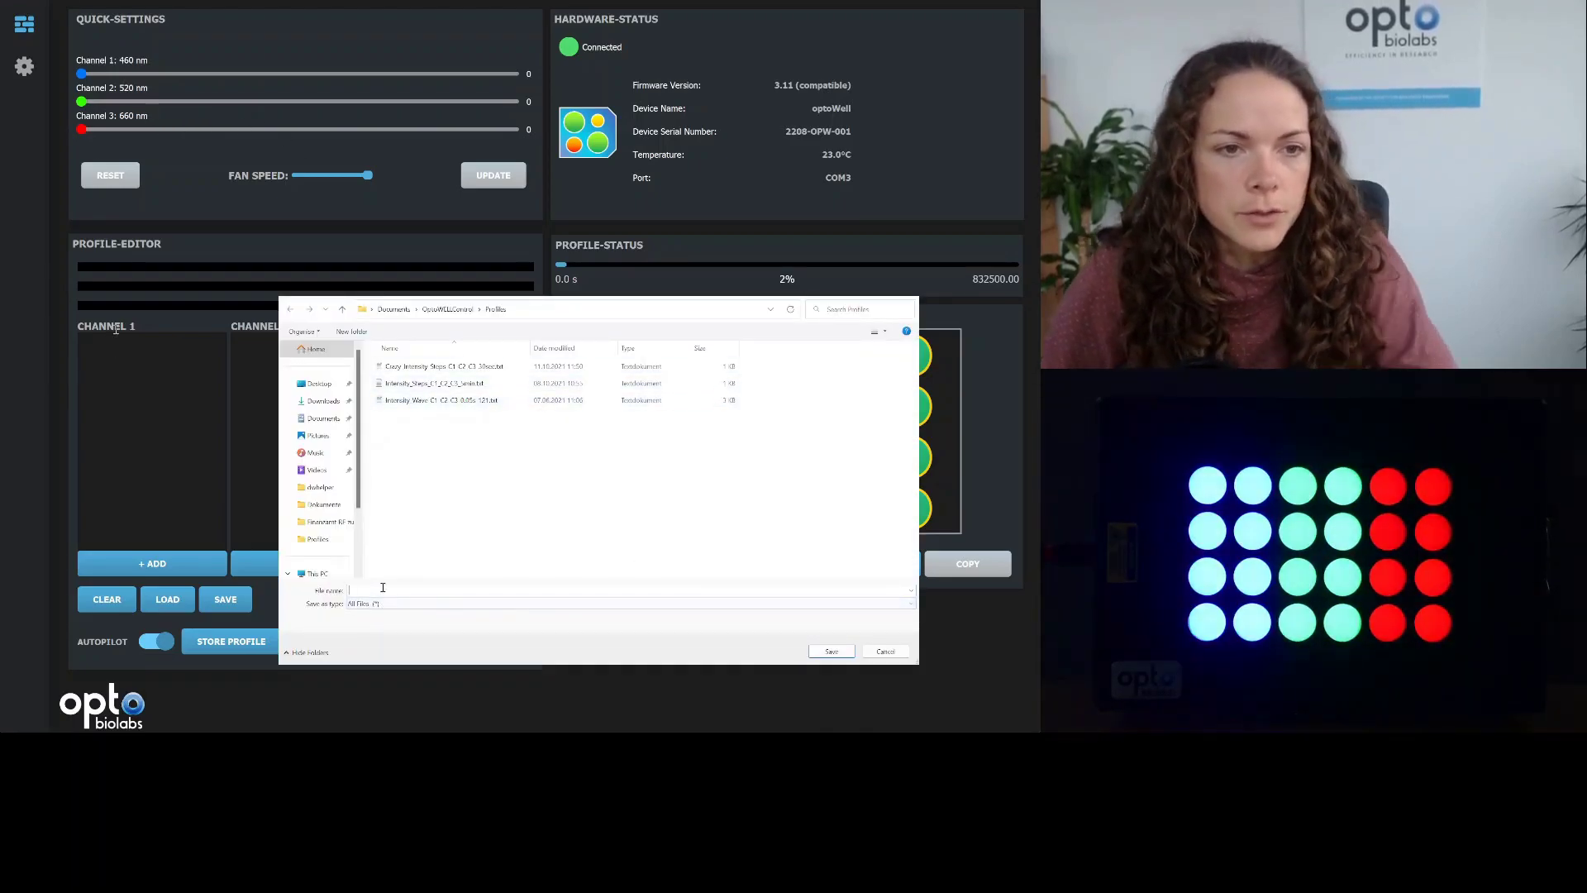
text(test)
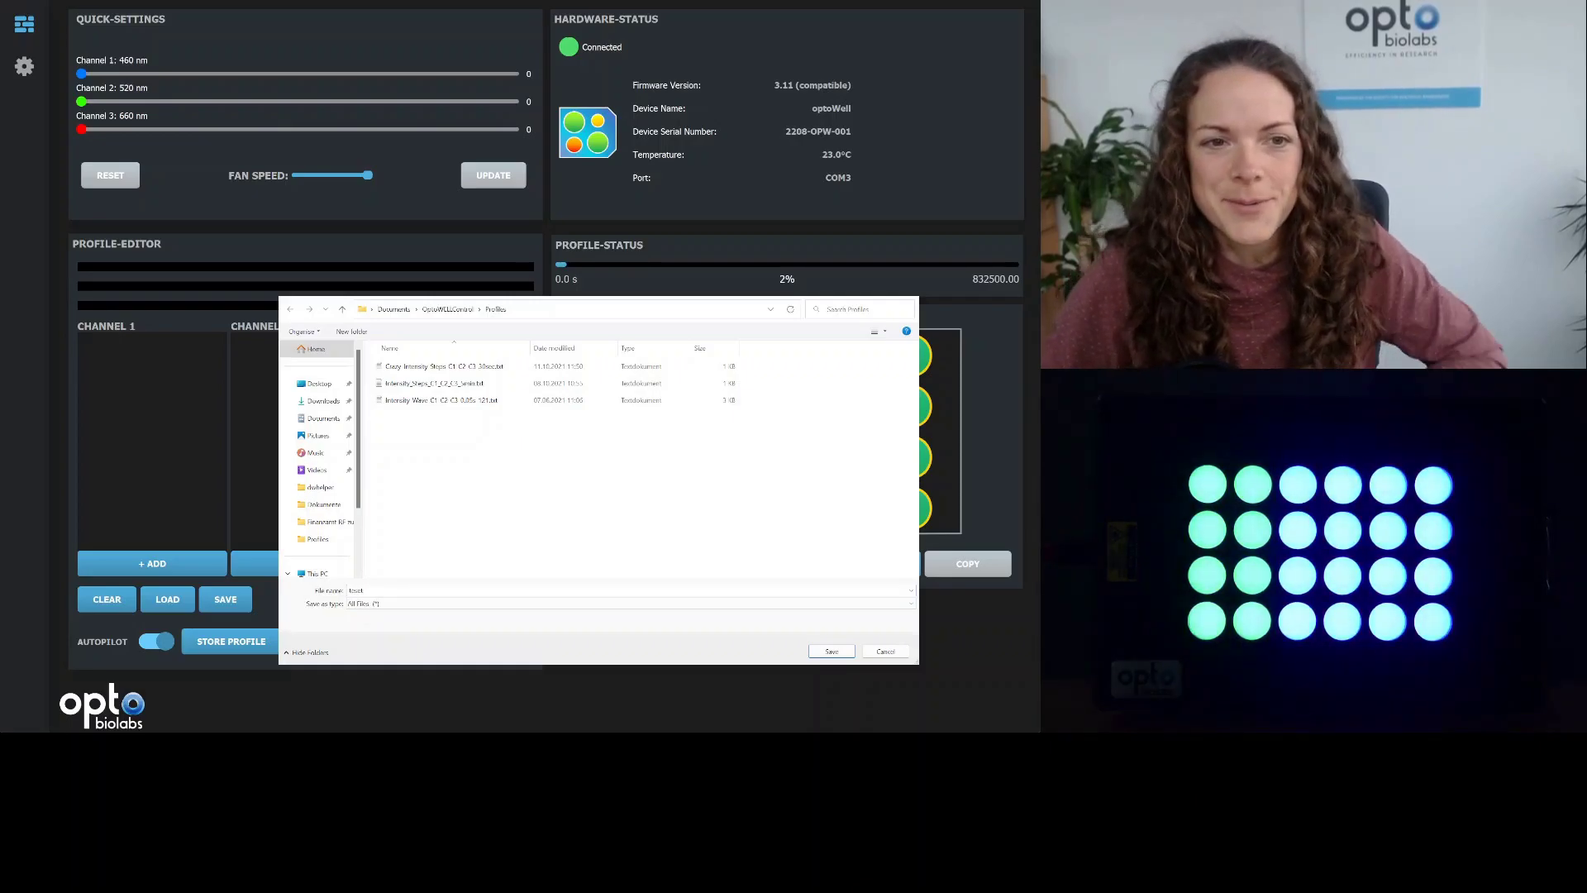
key(BackSpace)
key(BackSpace)
text(t)
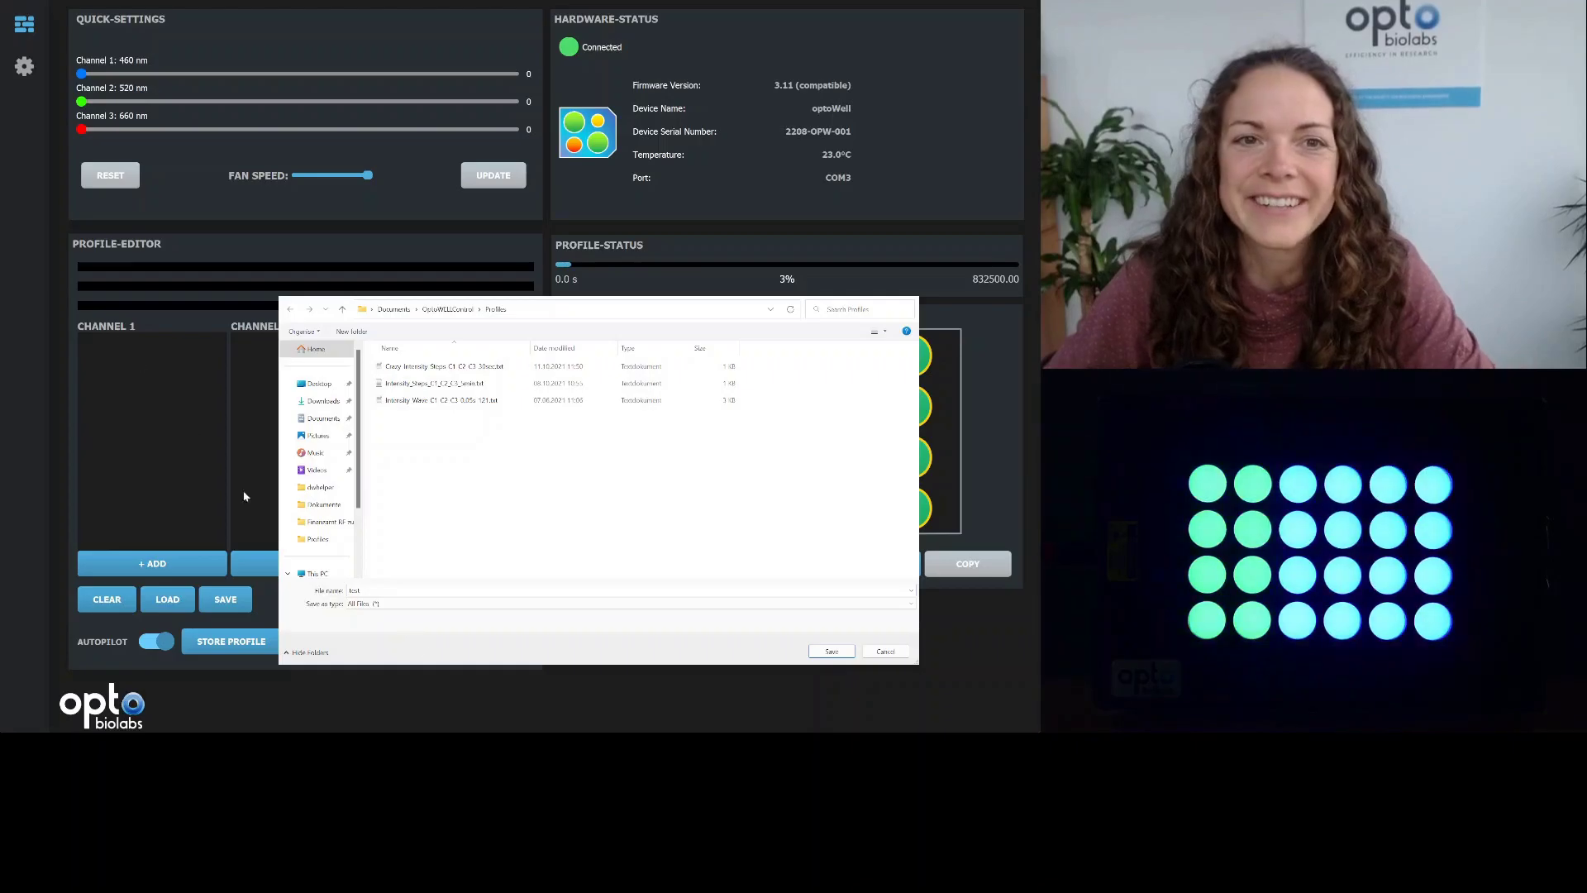
click(833, 651)
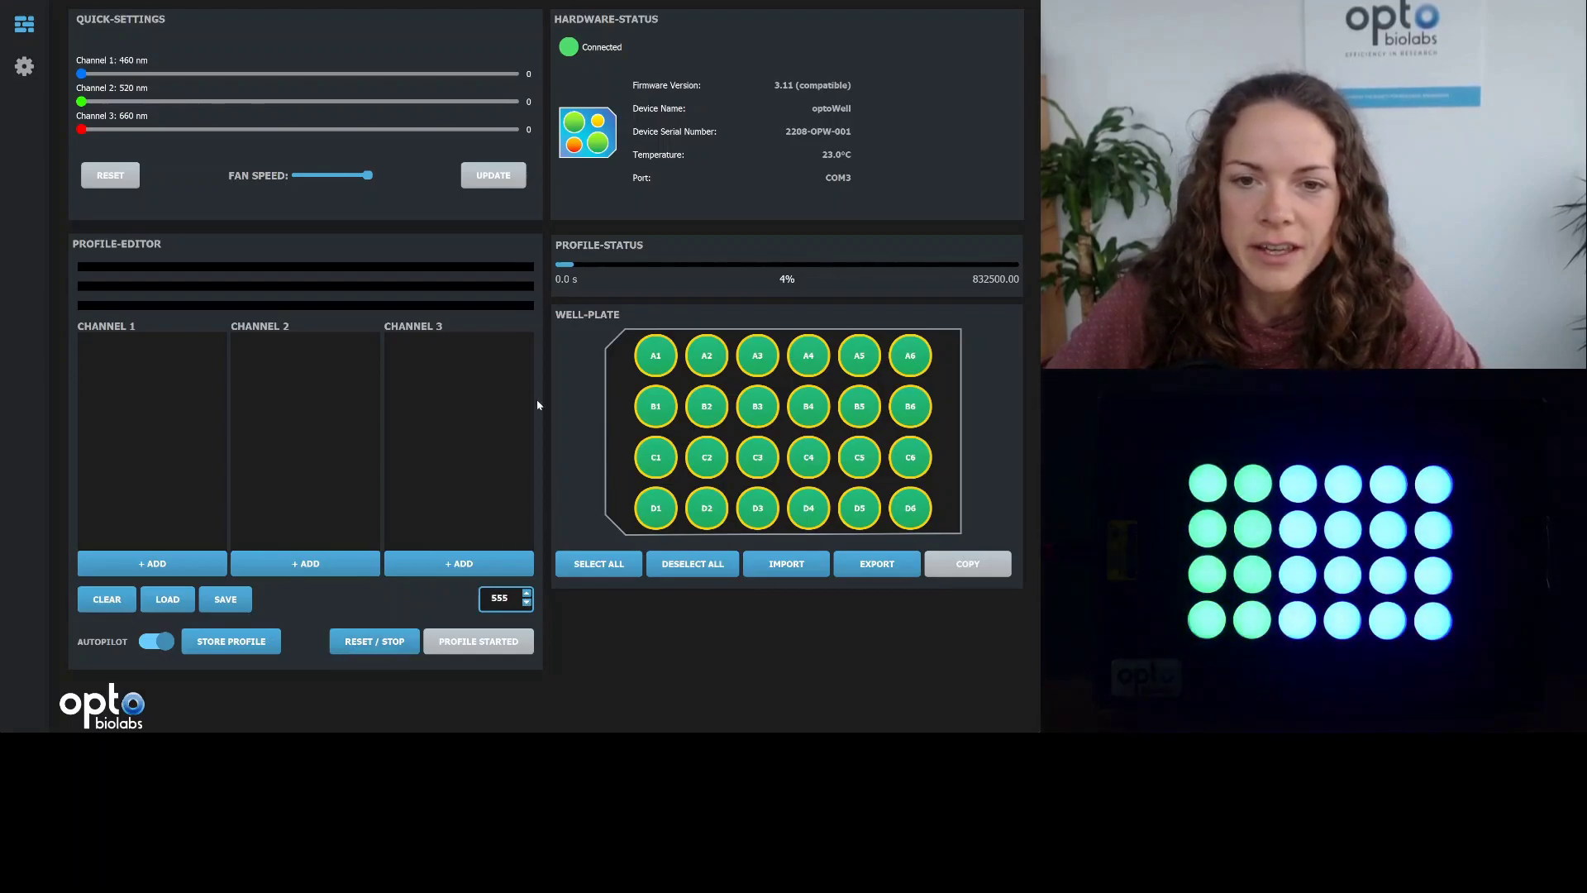
- Import all well profile files from the test folder and check the imported profiles of wells D2, D3 and D5
click(667, 555)
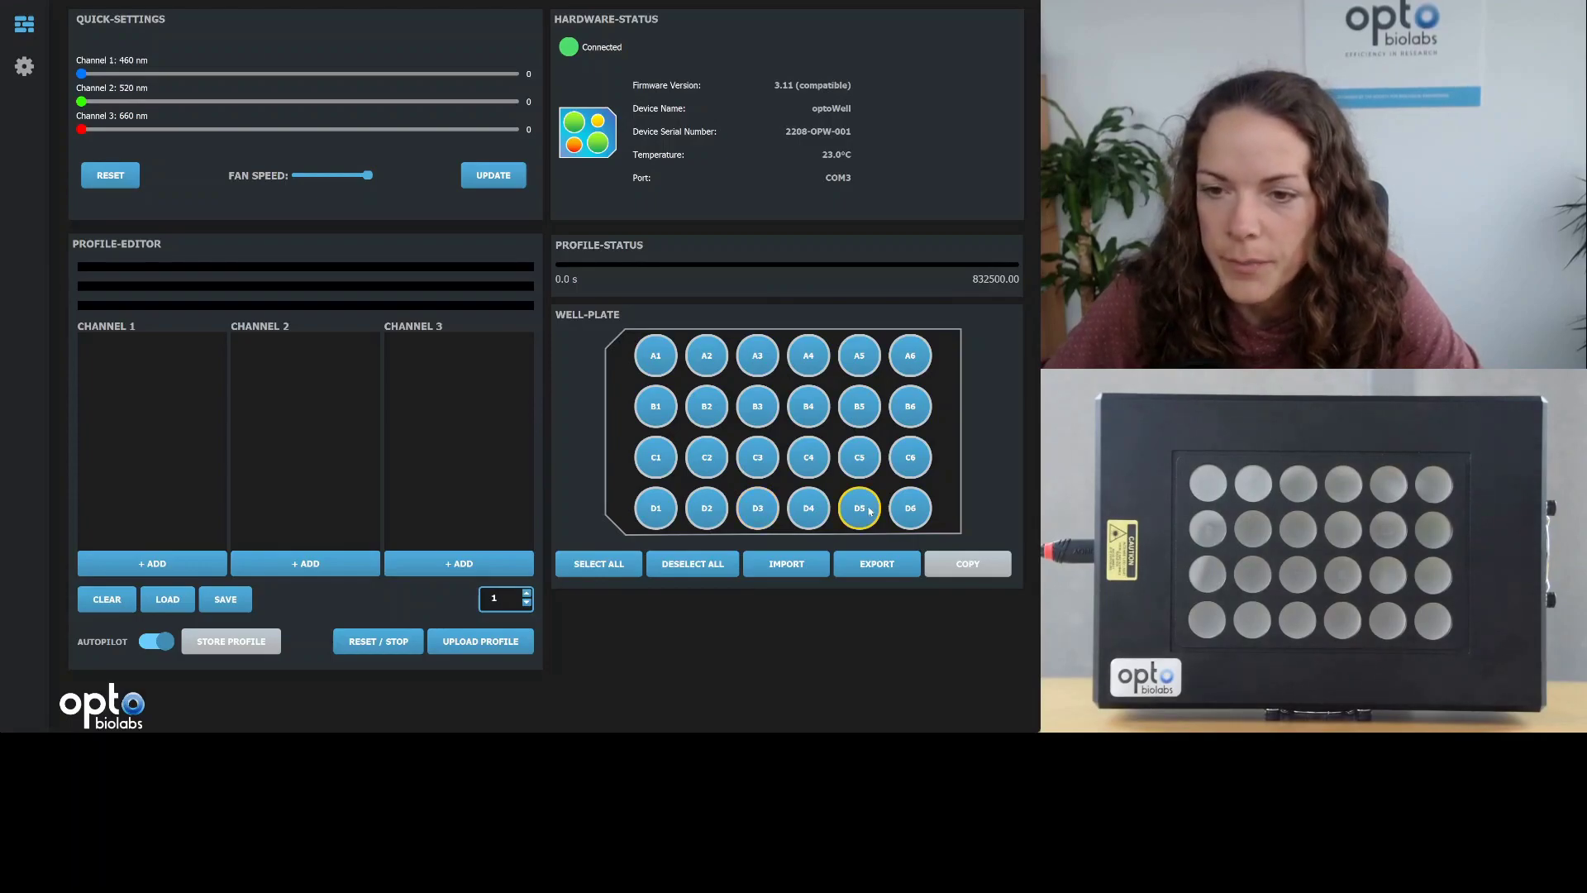
click(796, 552)
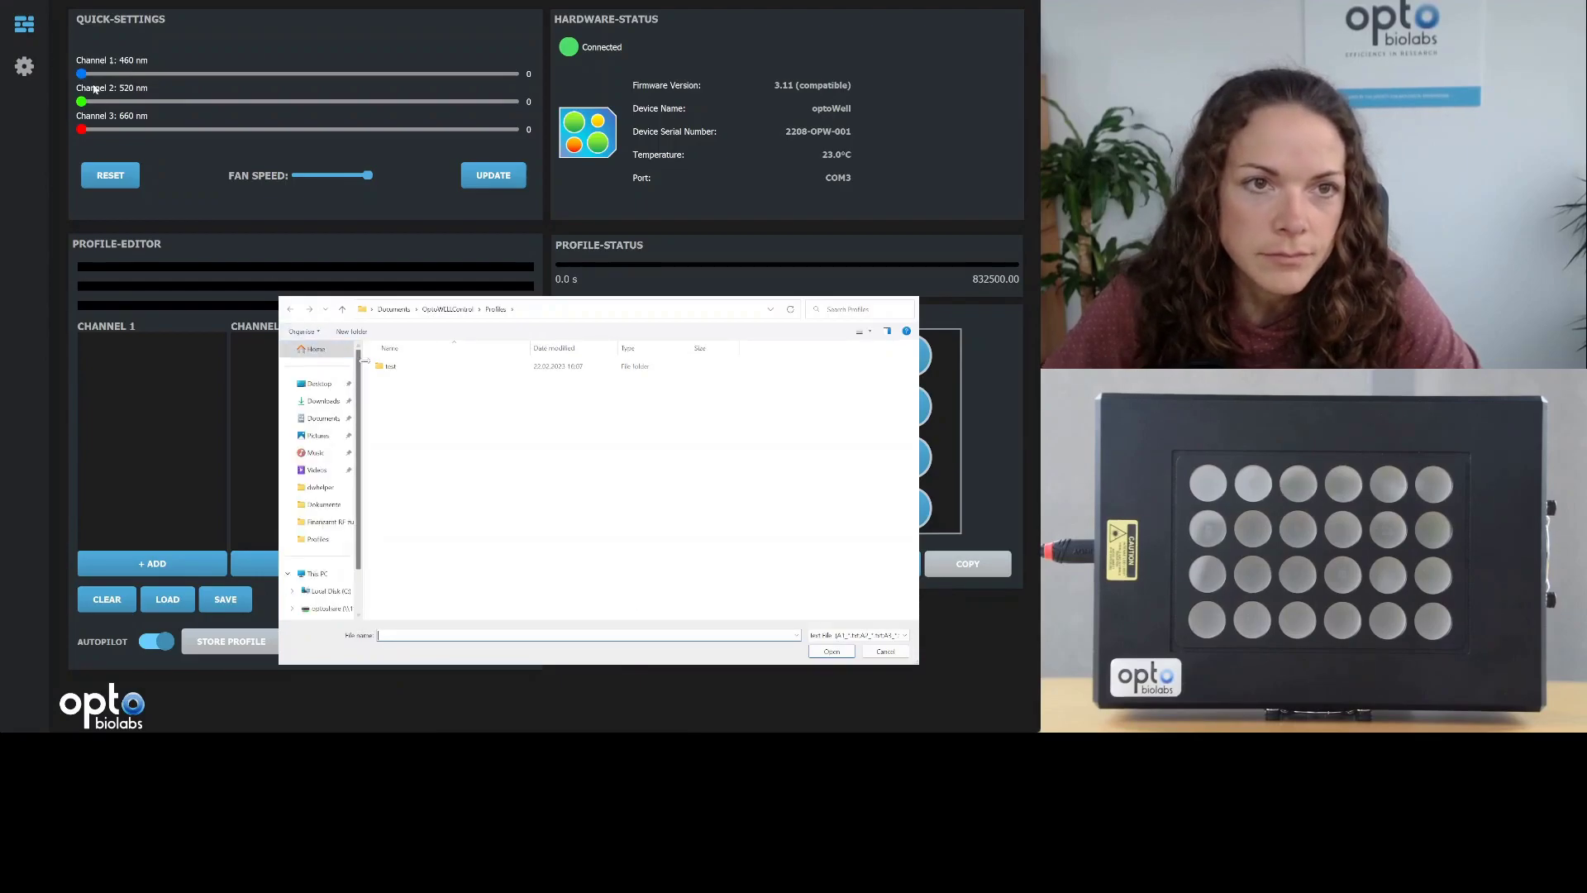
click(377, 364)
click(396, 444)
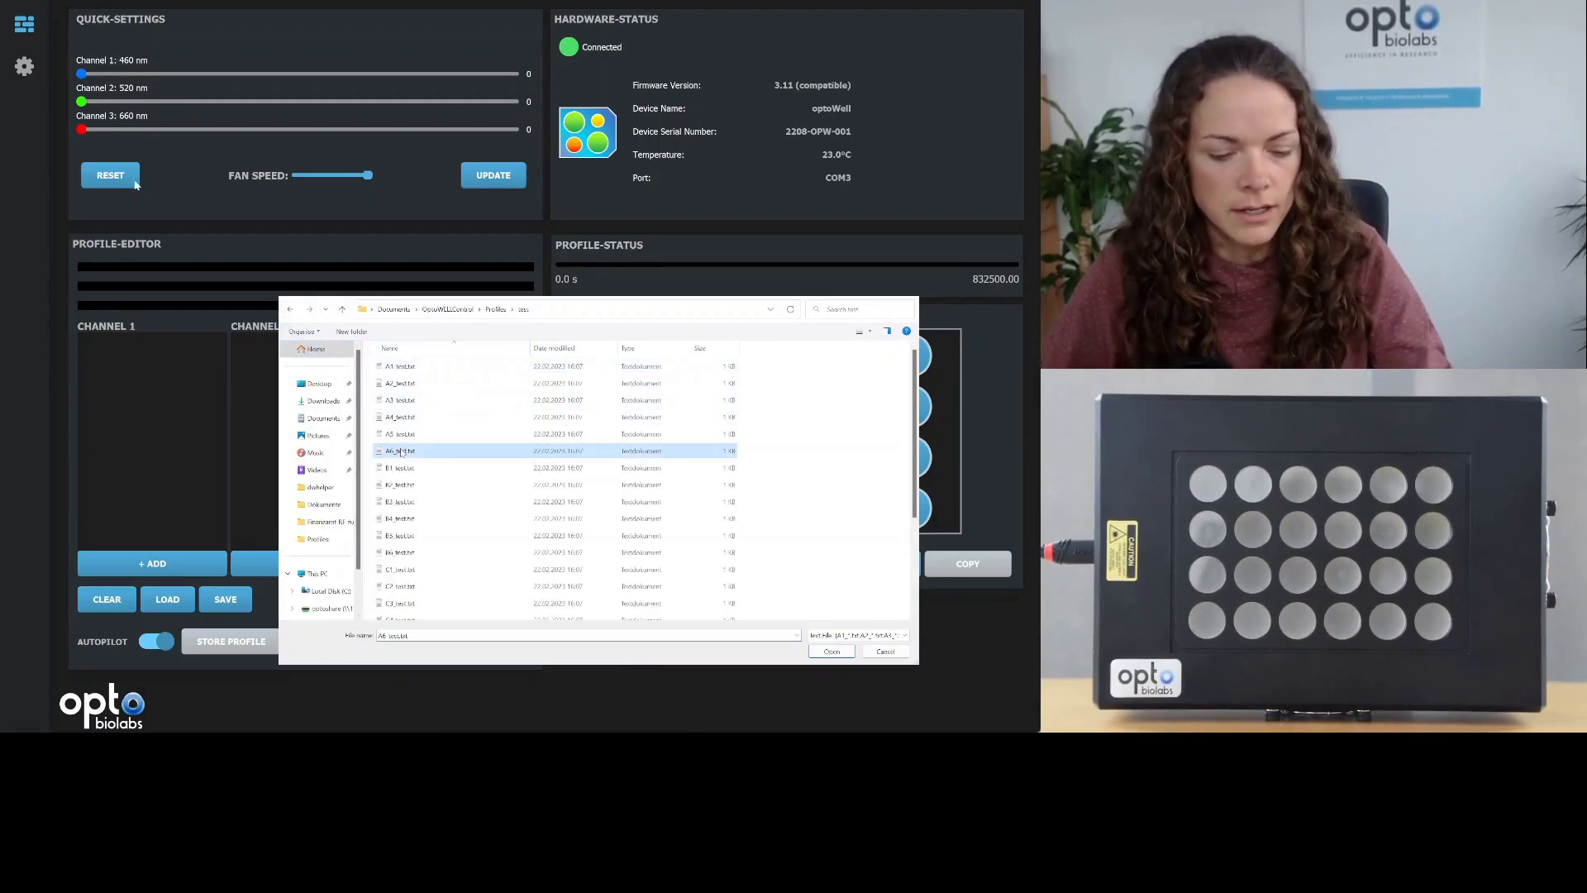
key(ctrl+a)
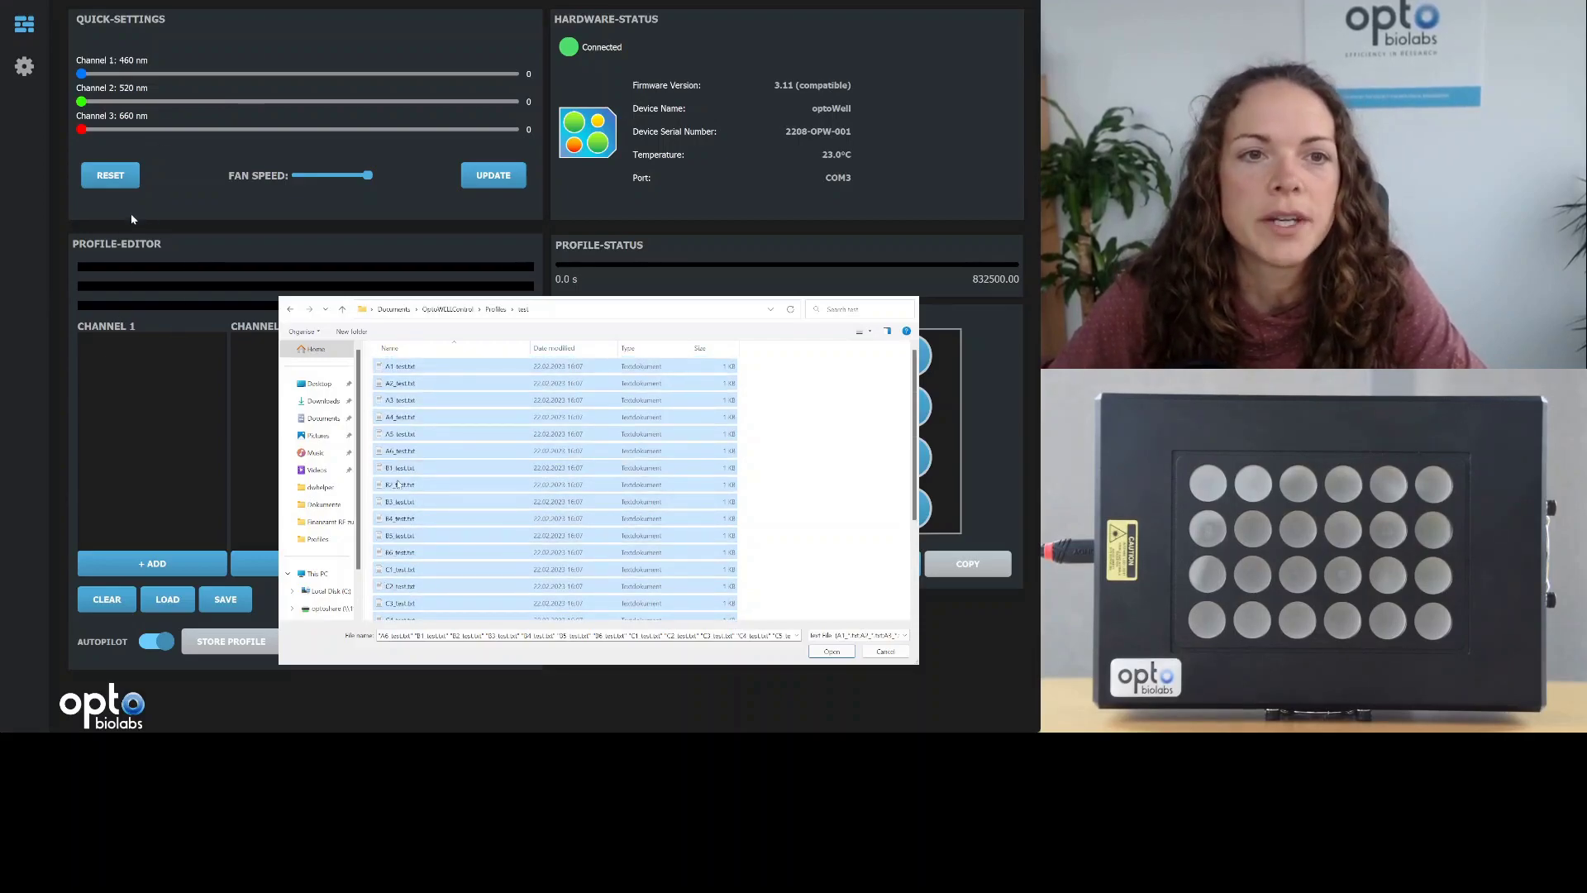
click(830, 652)
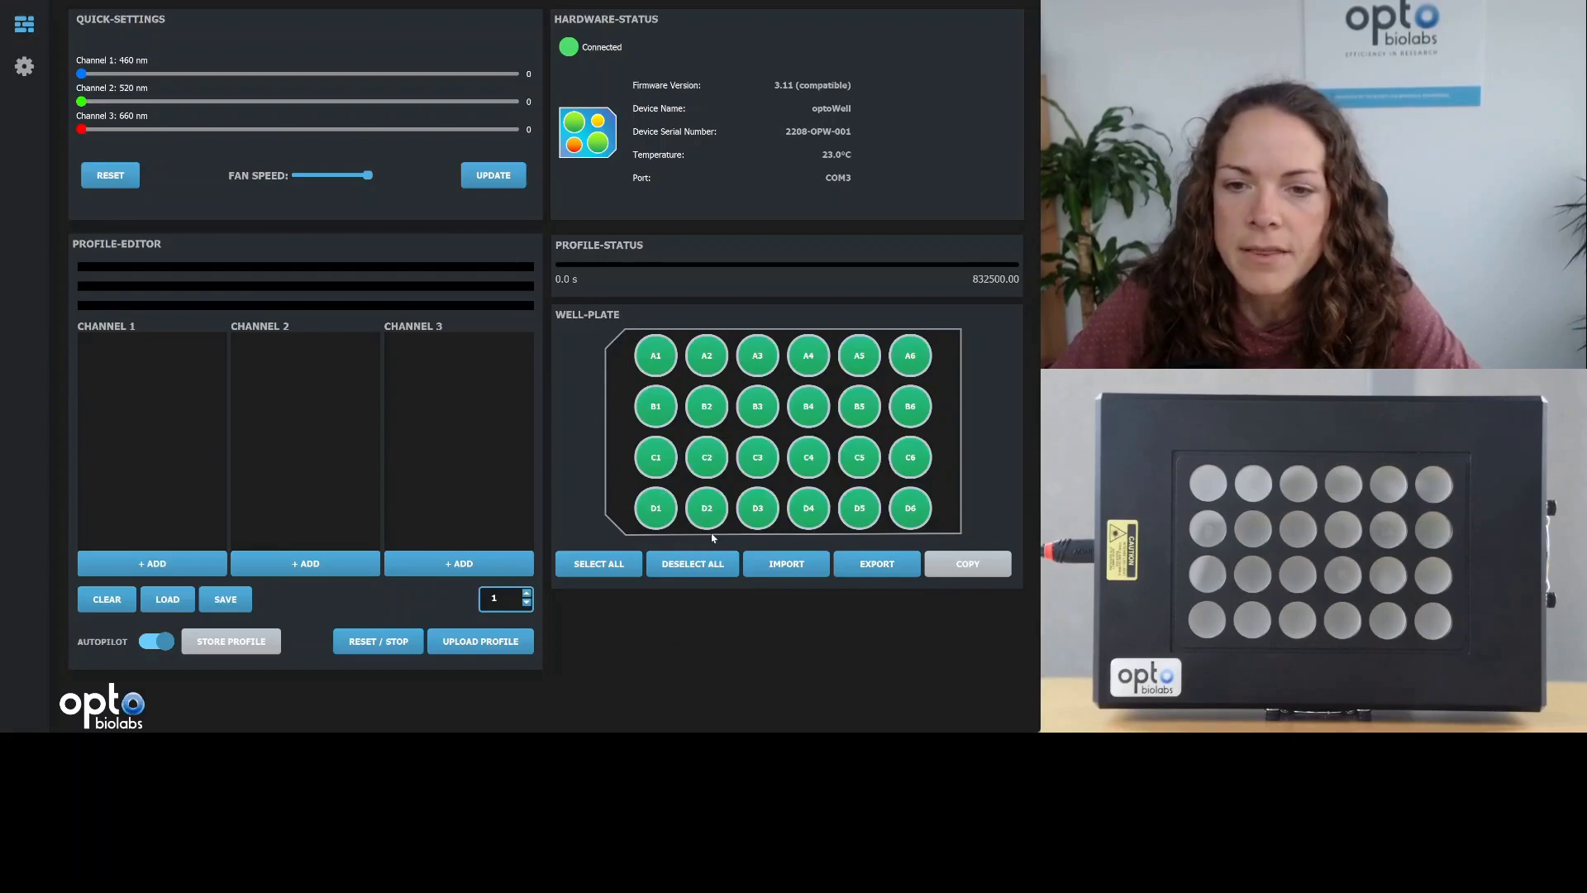
click(692, 517)
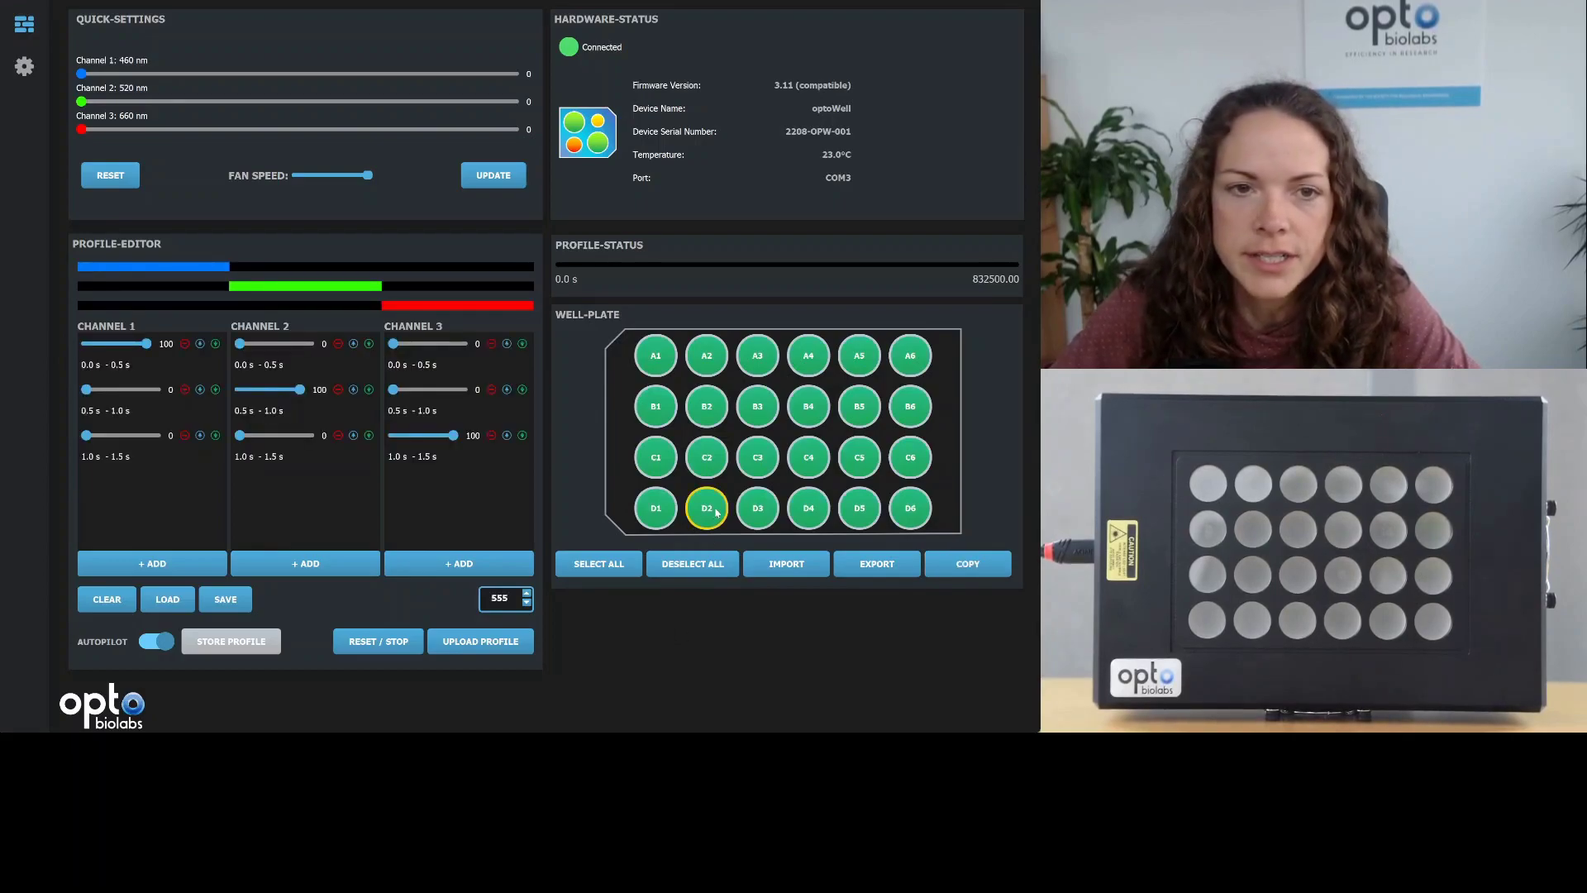
click(756, 506)
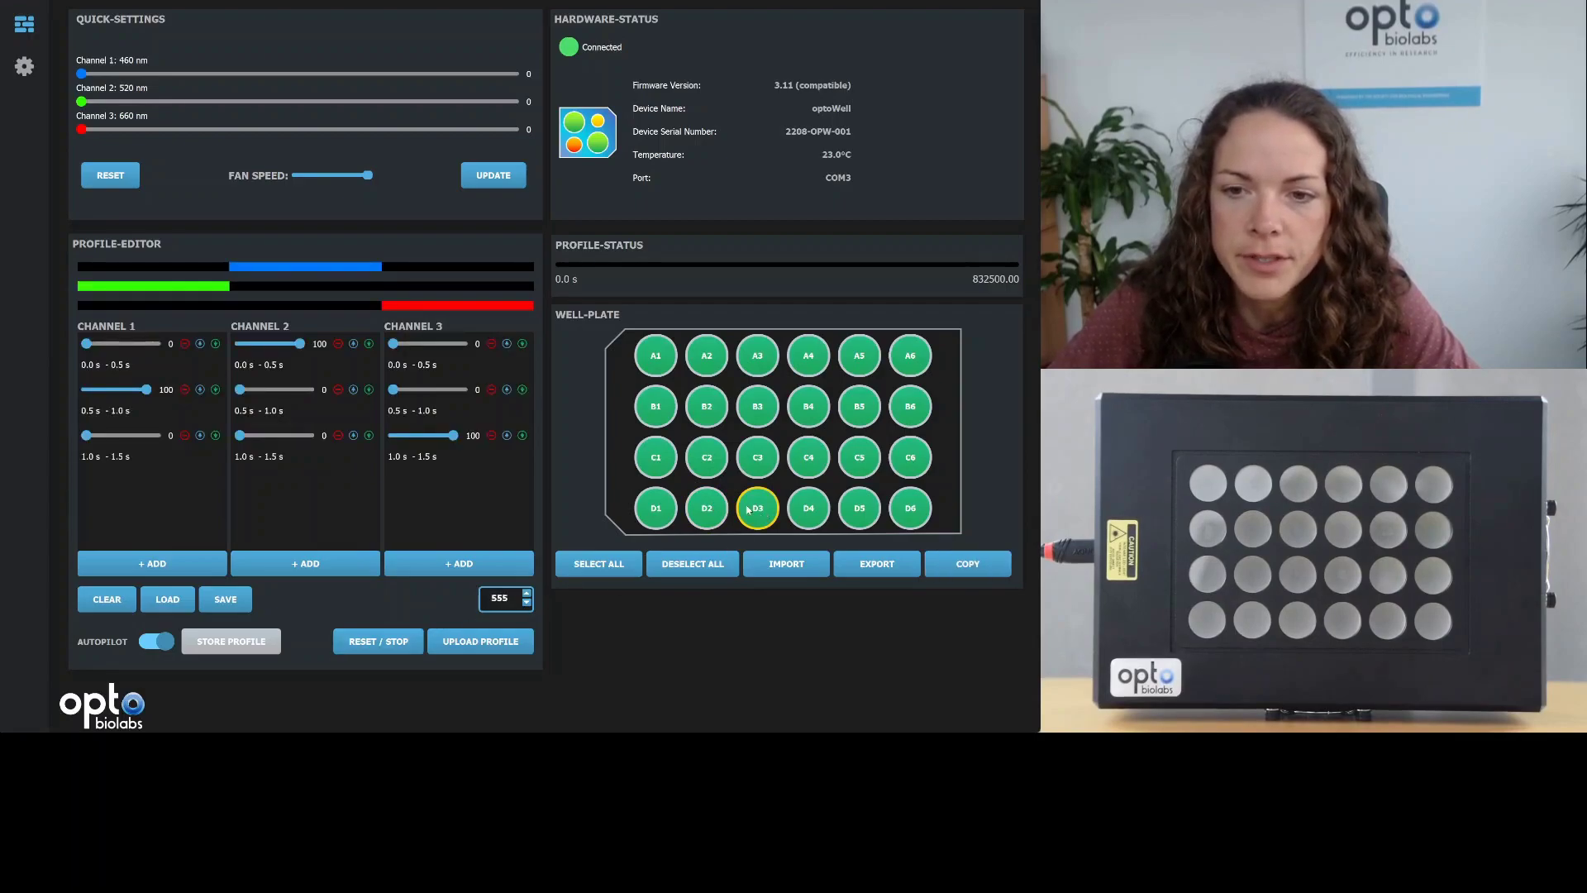
click(748, 510)
click(841, 521)
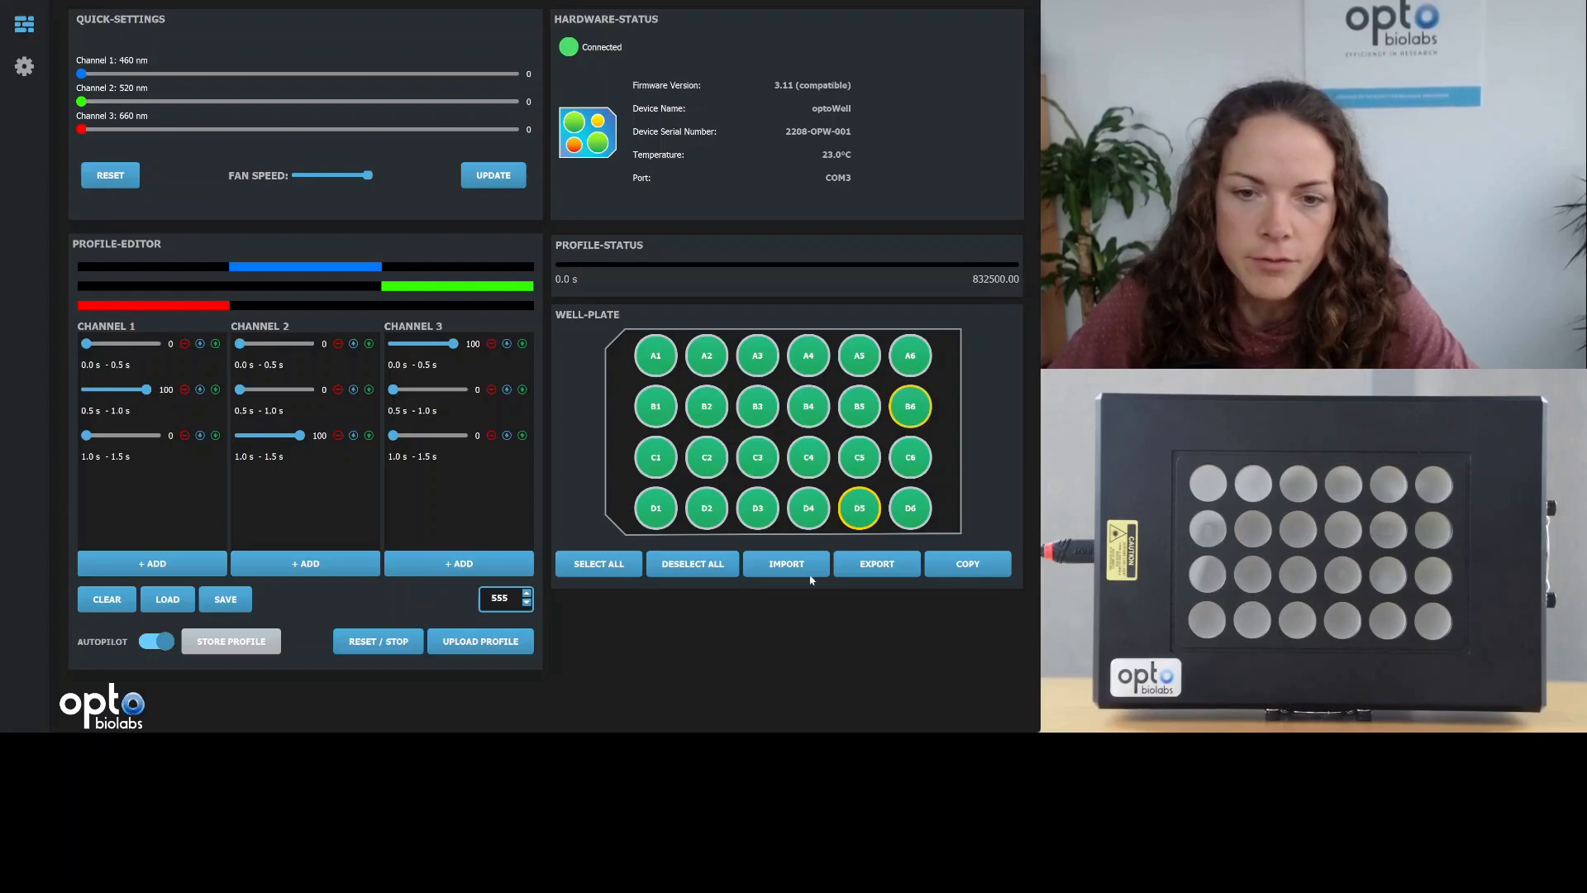
- Run the imported profiles on all wells with 4000 repeats and store them on the device for autopilot
double_click(504, 598)
text(4000)
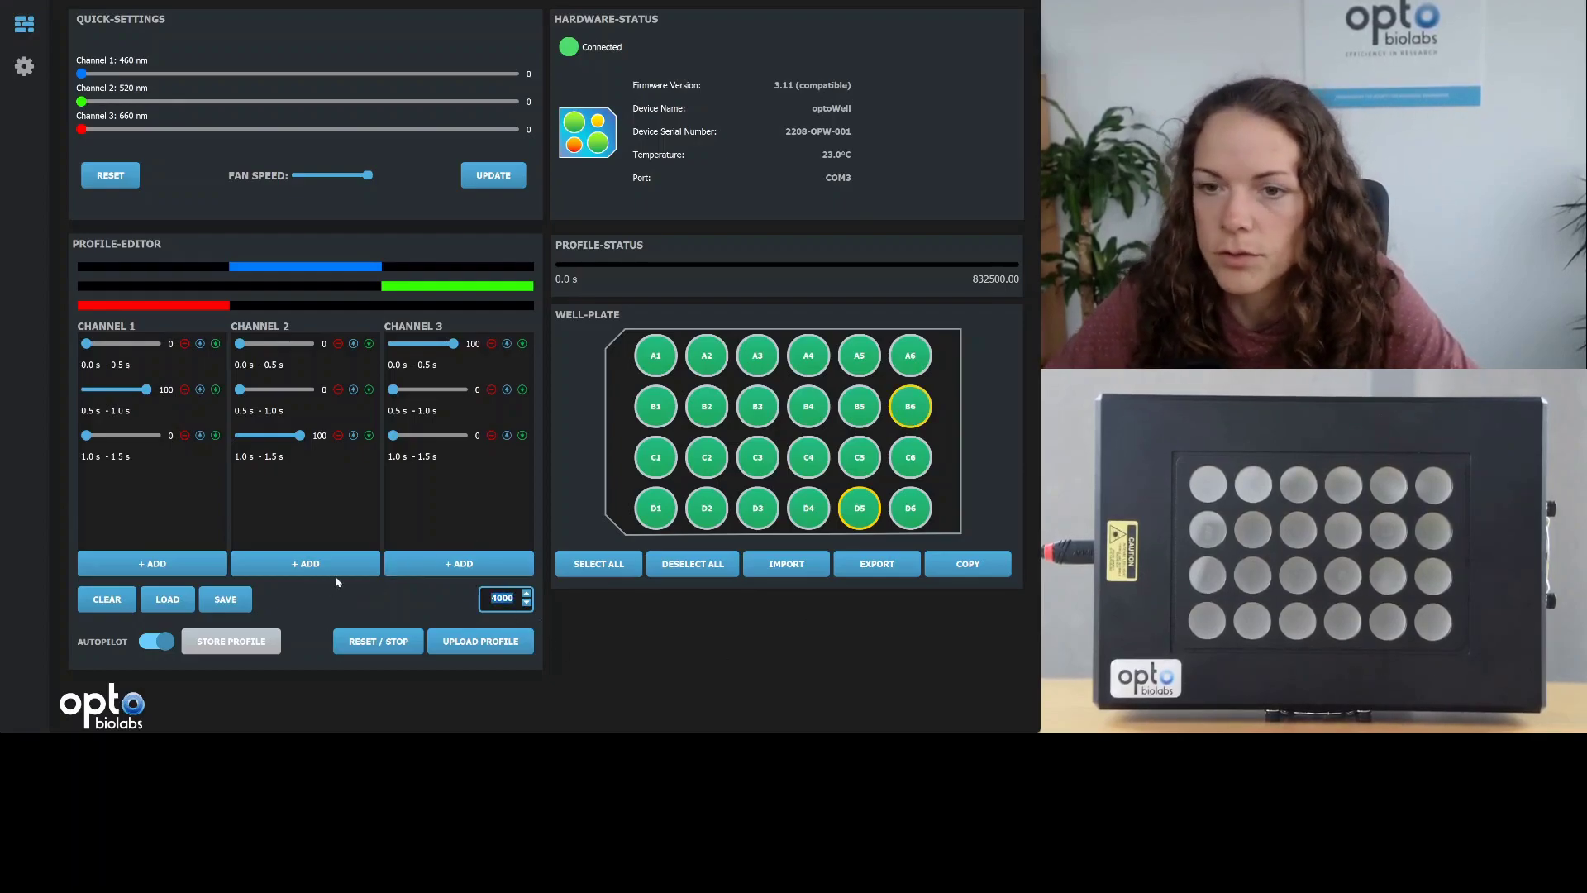
click(597, 564)
click(506, 647)
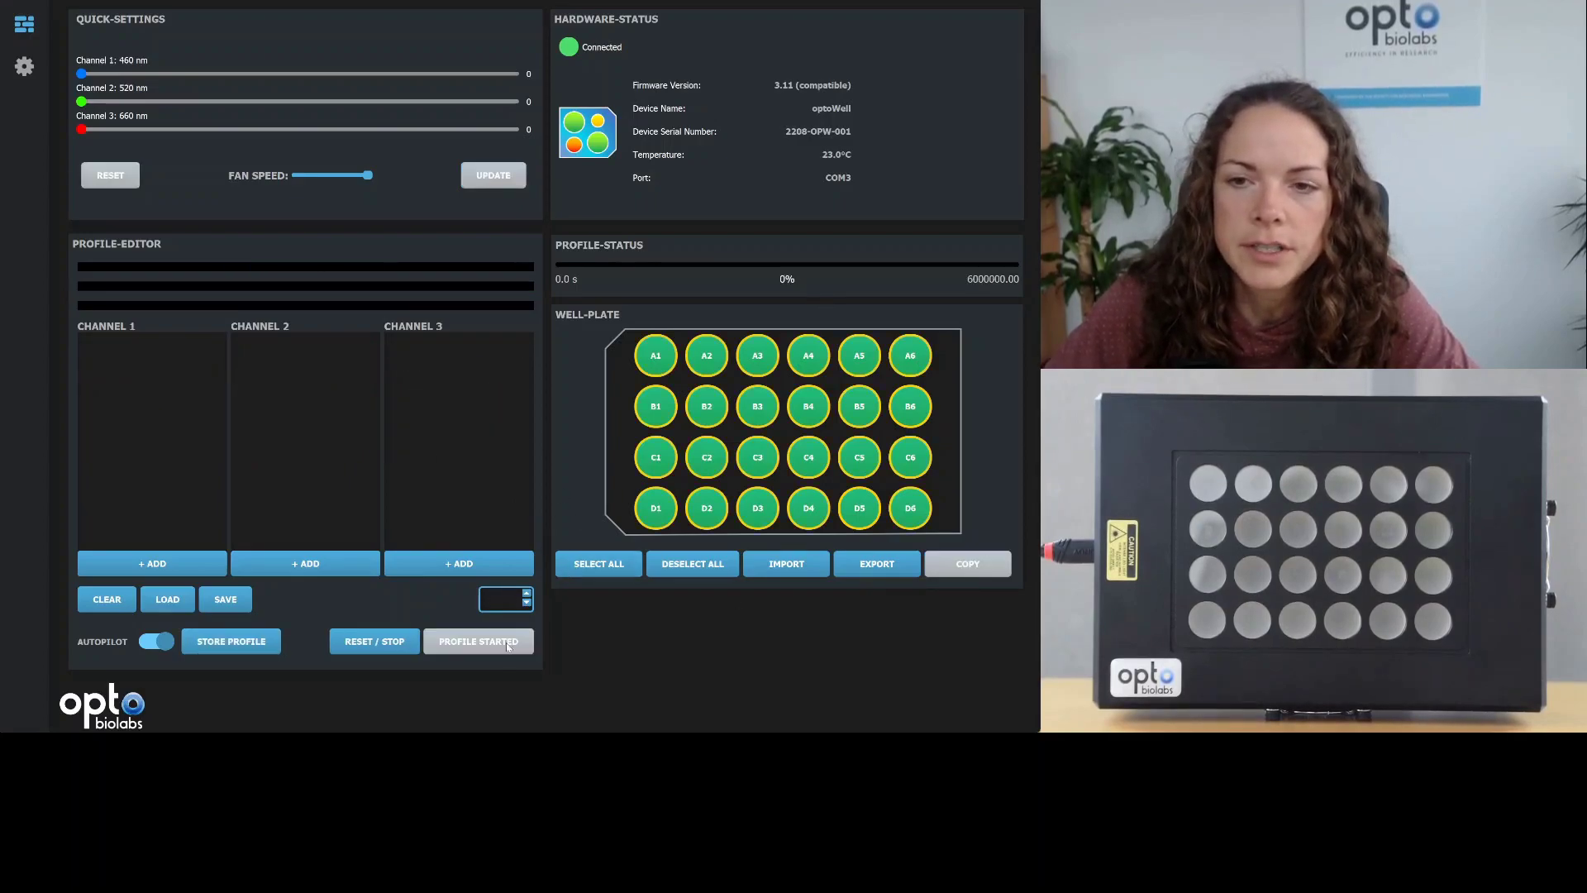
click(506, 647)
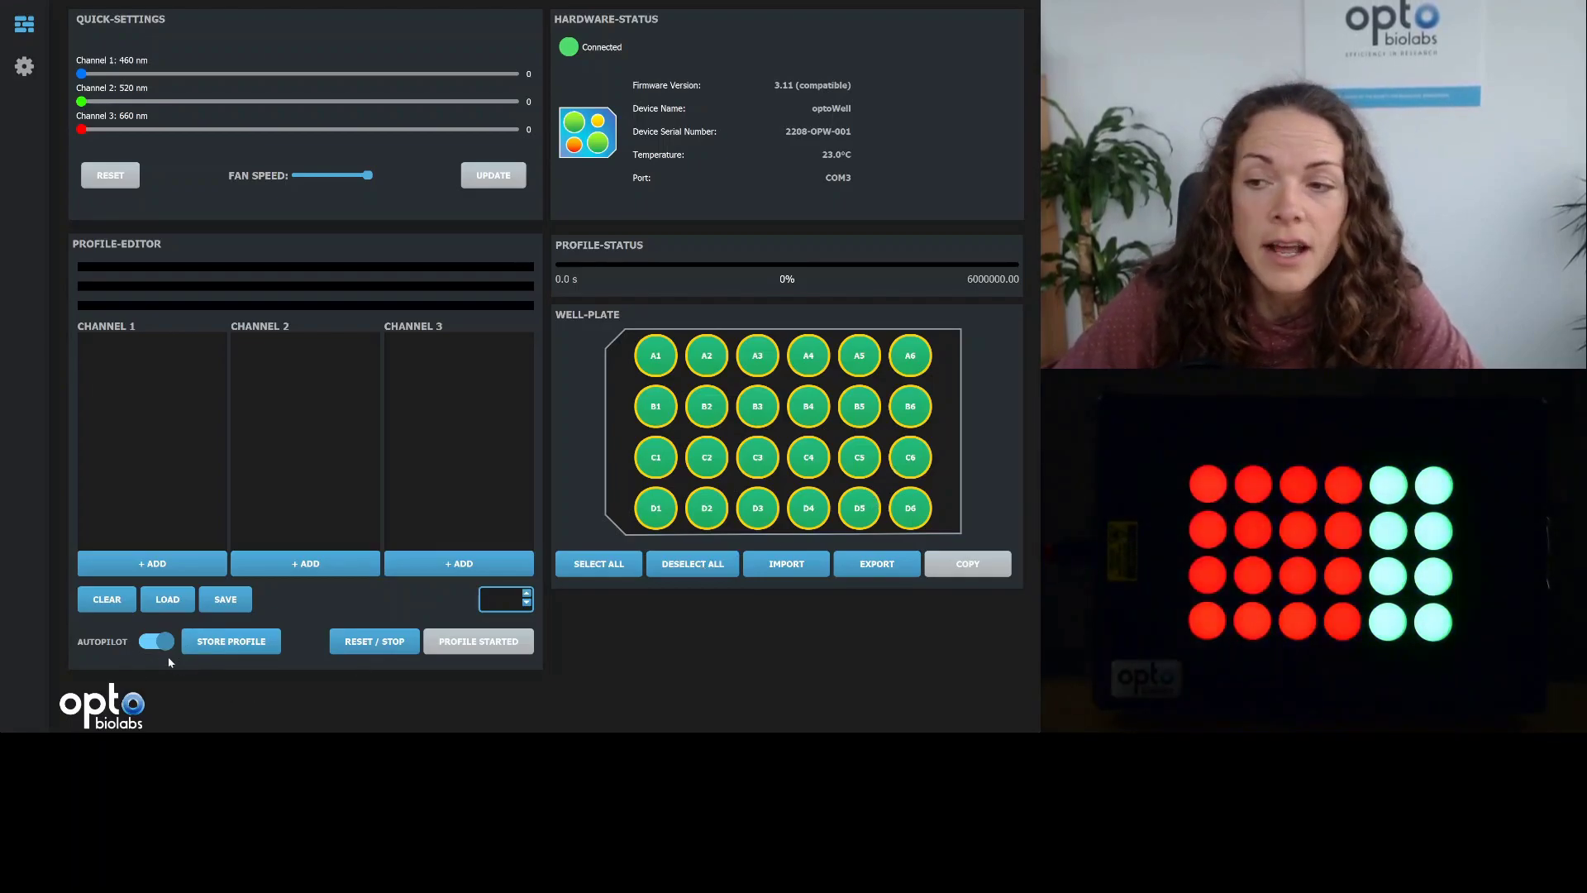
click(223, 644)
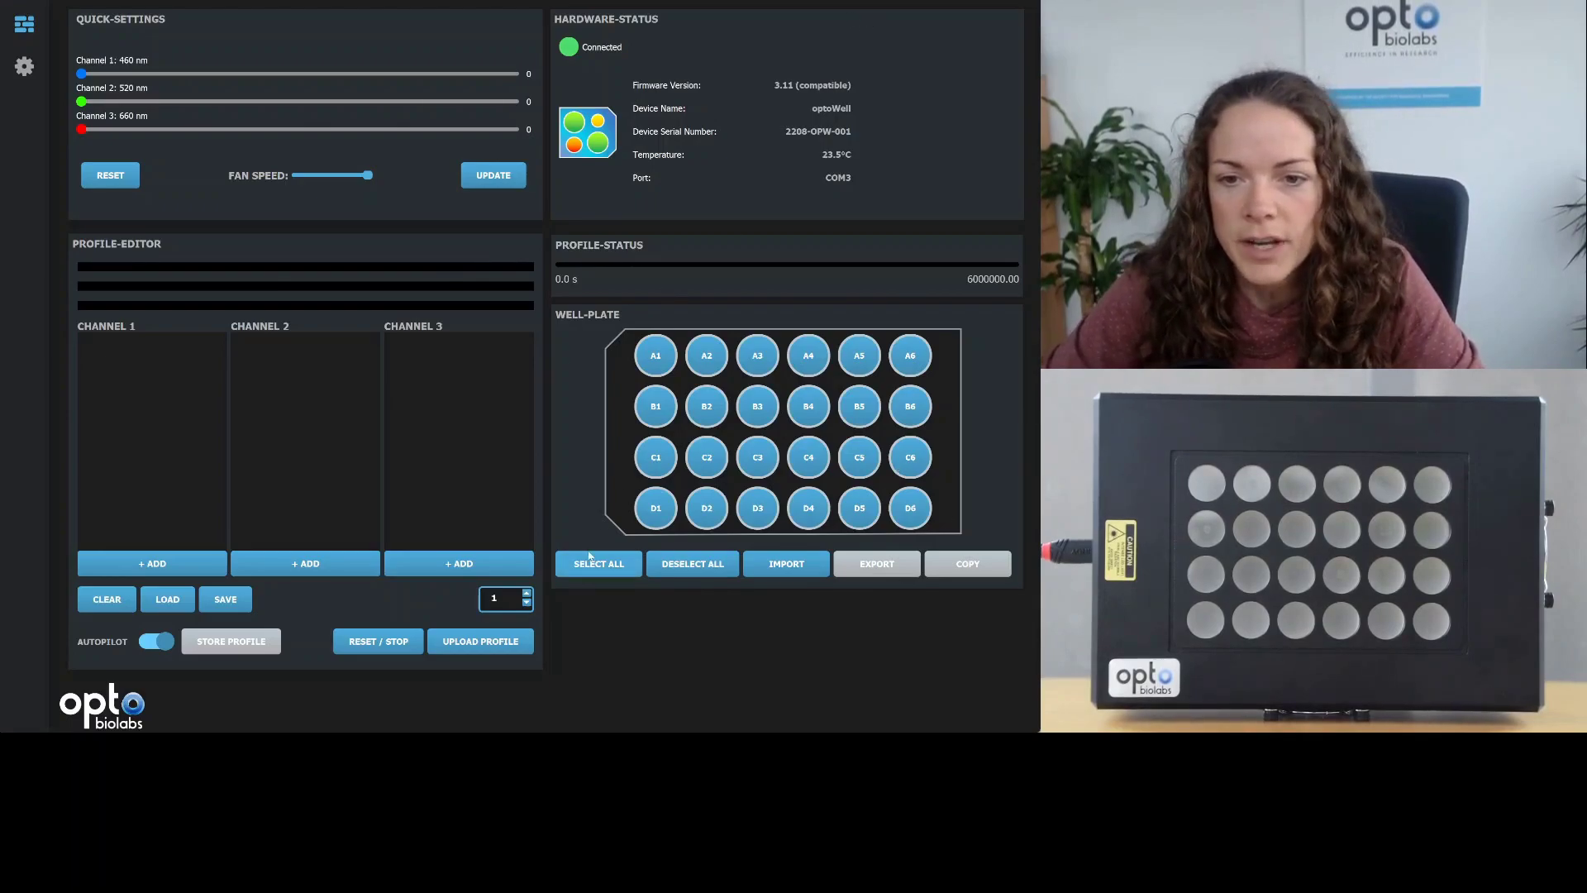
- Illuminate the plate's outer wells except the four corners with channel 2 (520 nm) at intensity 24
drag(682, 338, 872, 538)
drag(974, 454, 583, 388)
click(184, 101)
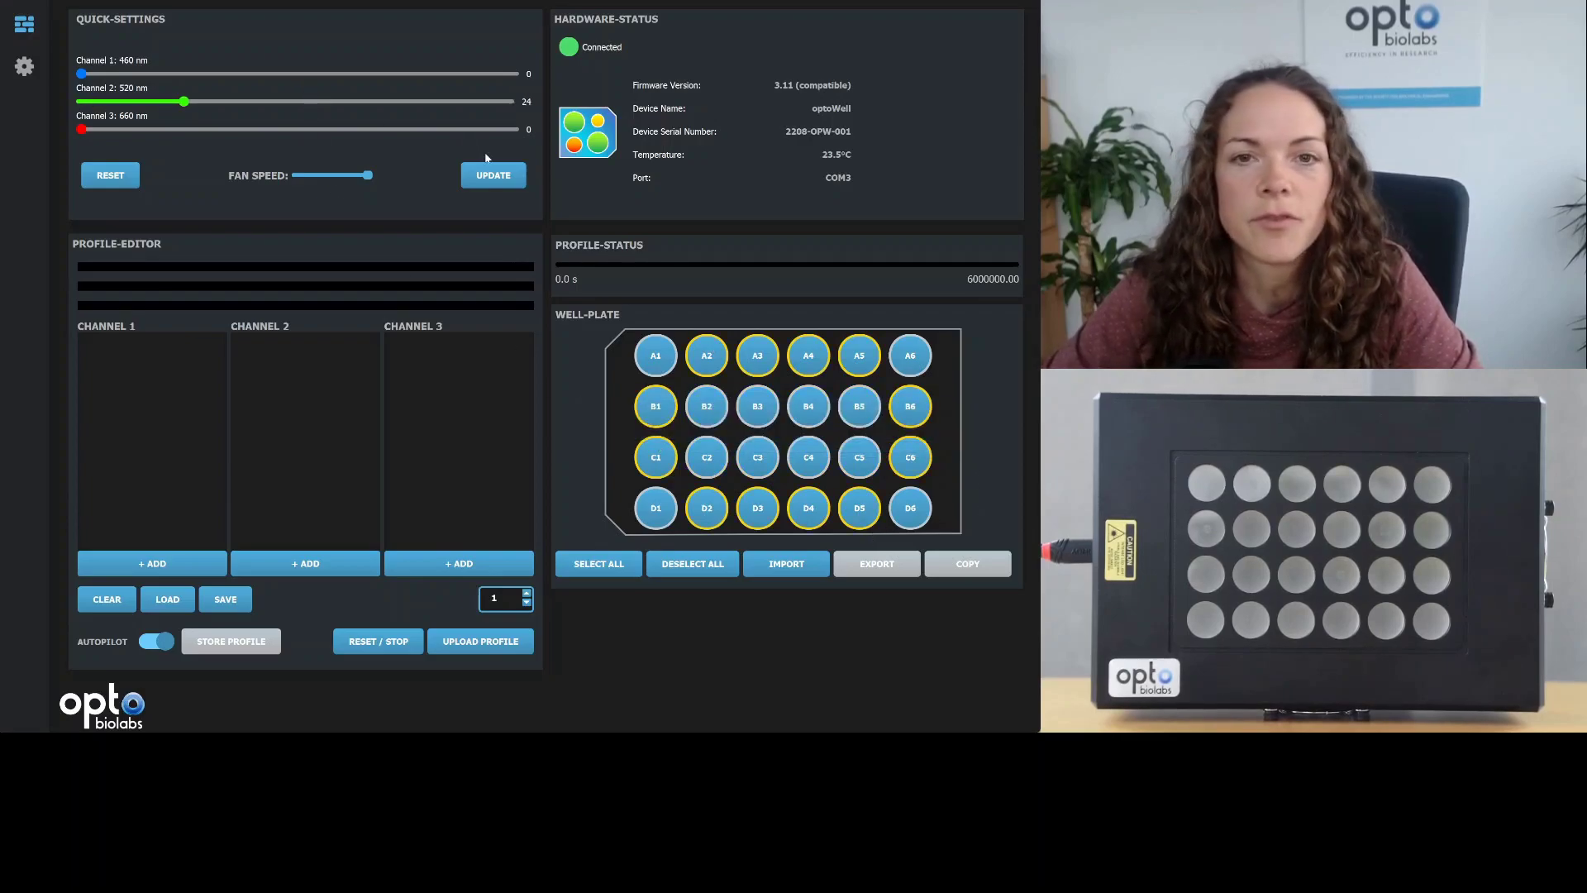
click(493, 175)
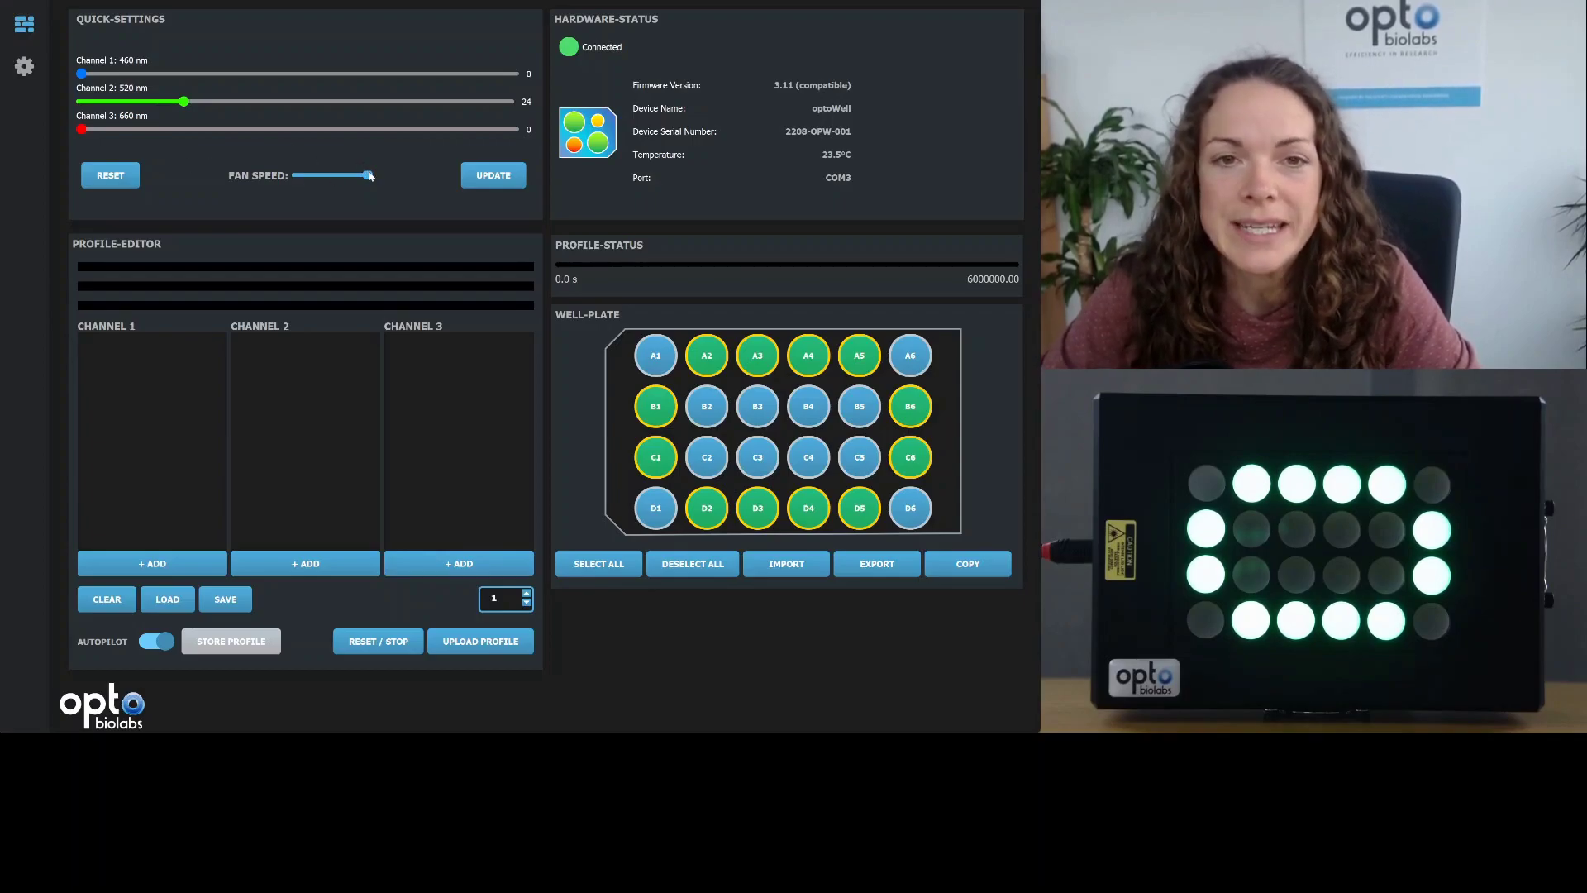
- Lower the fan speed to its minimum and return it to its maximum
drag(369, 176, 280, 182)
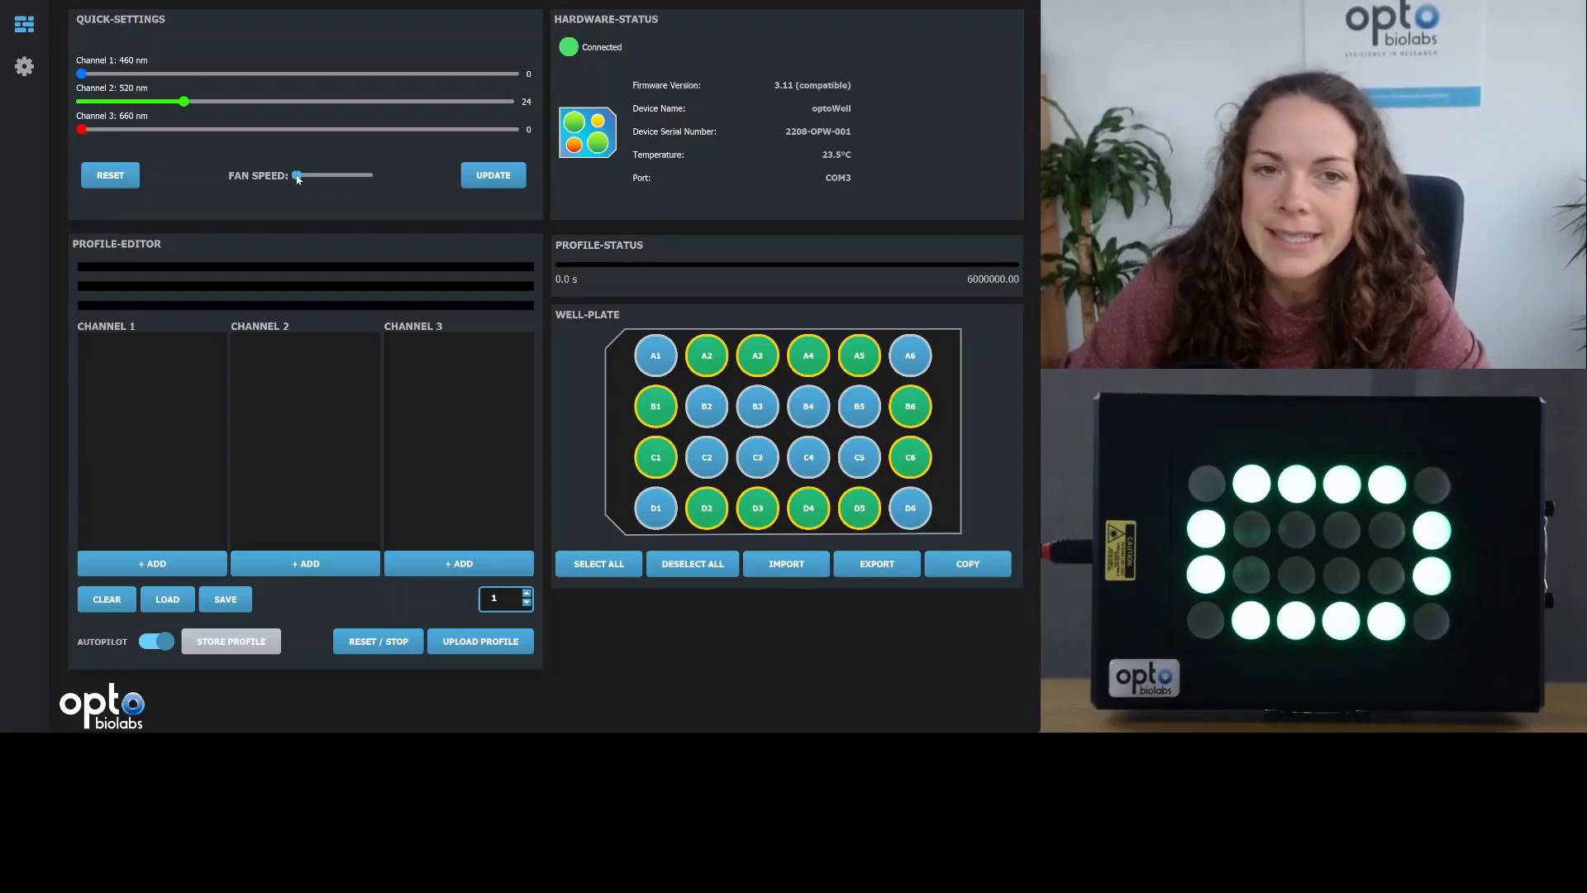
drag(299, 179, 383, 177)
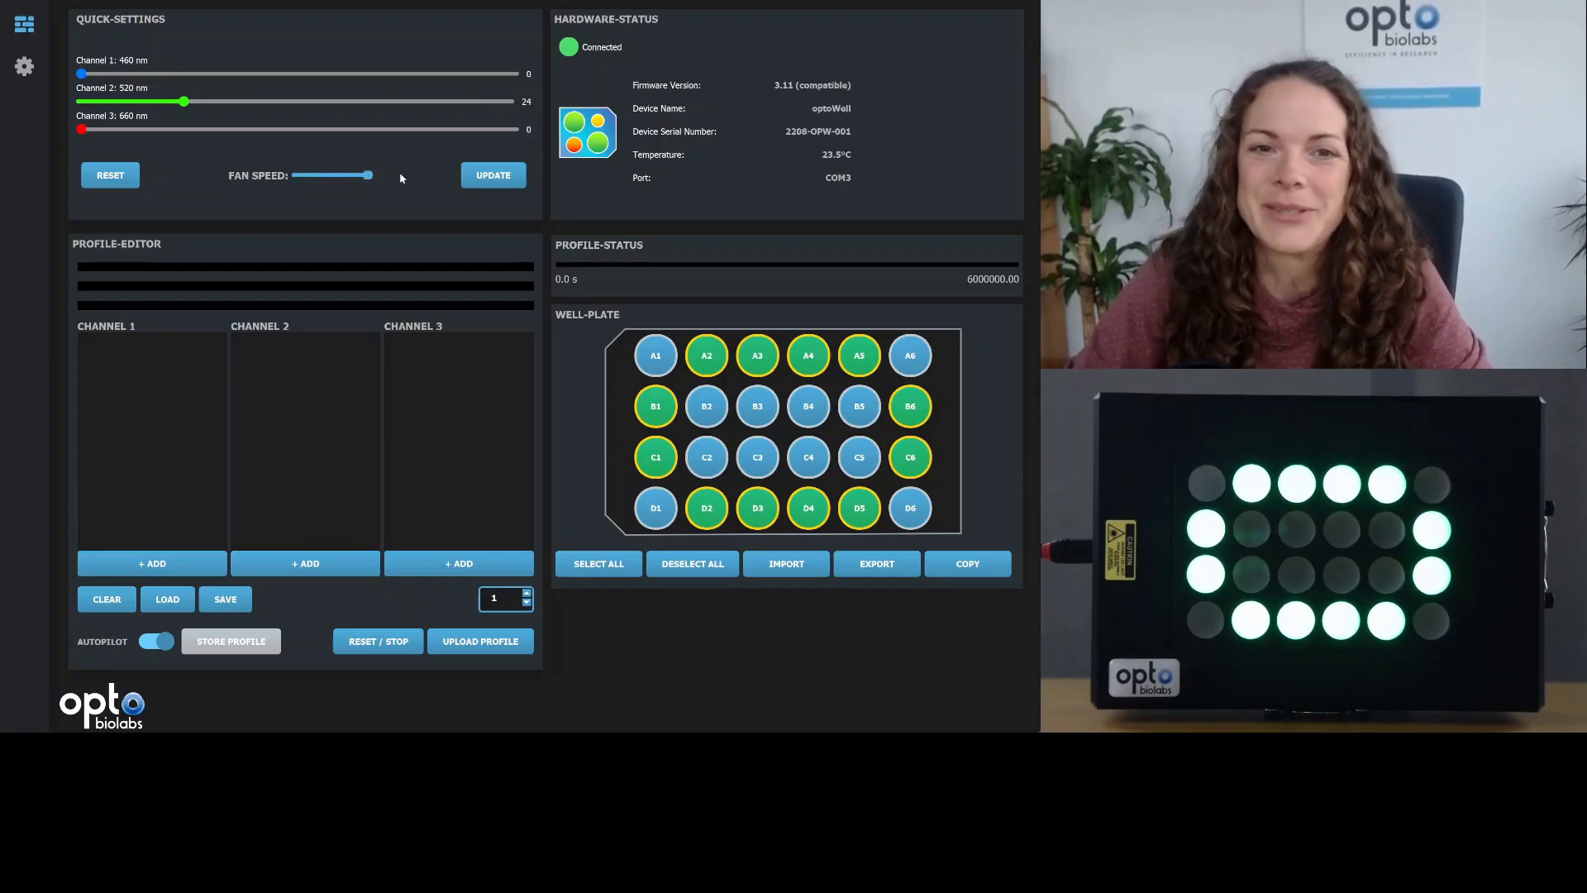